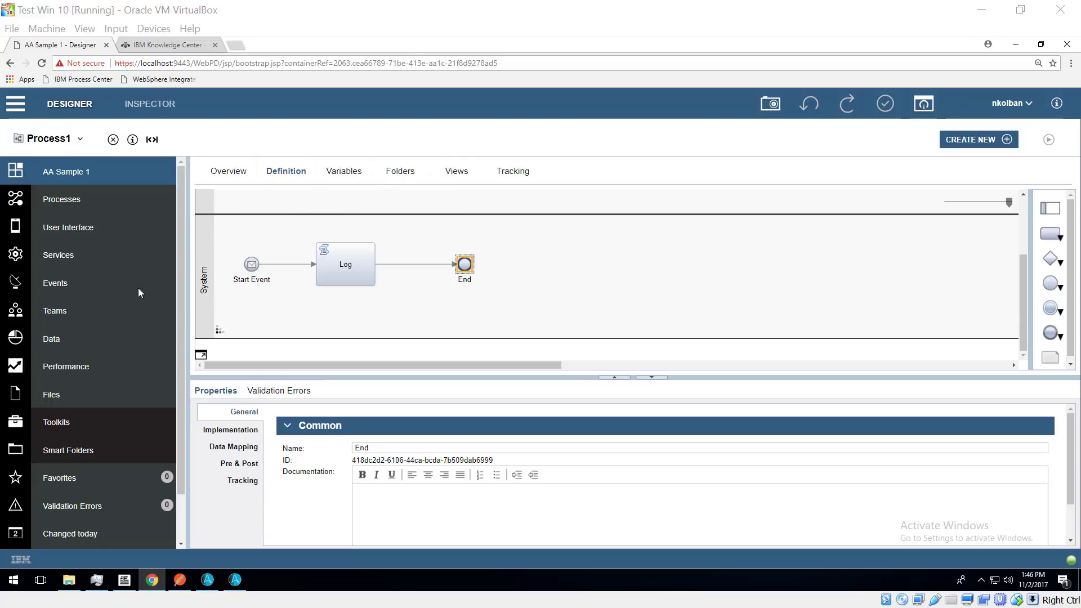
- Open the AALauncher1 undercover agent, examine its event message identifier, and close it
click(167, 283)
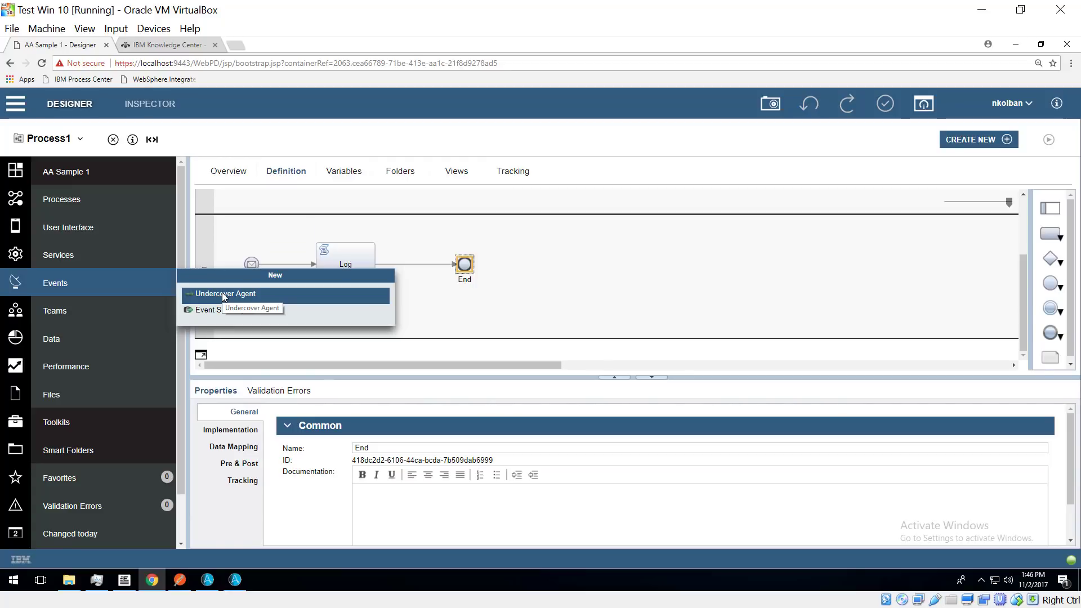
click(117, 279)
click(235, 214)
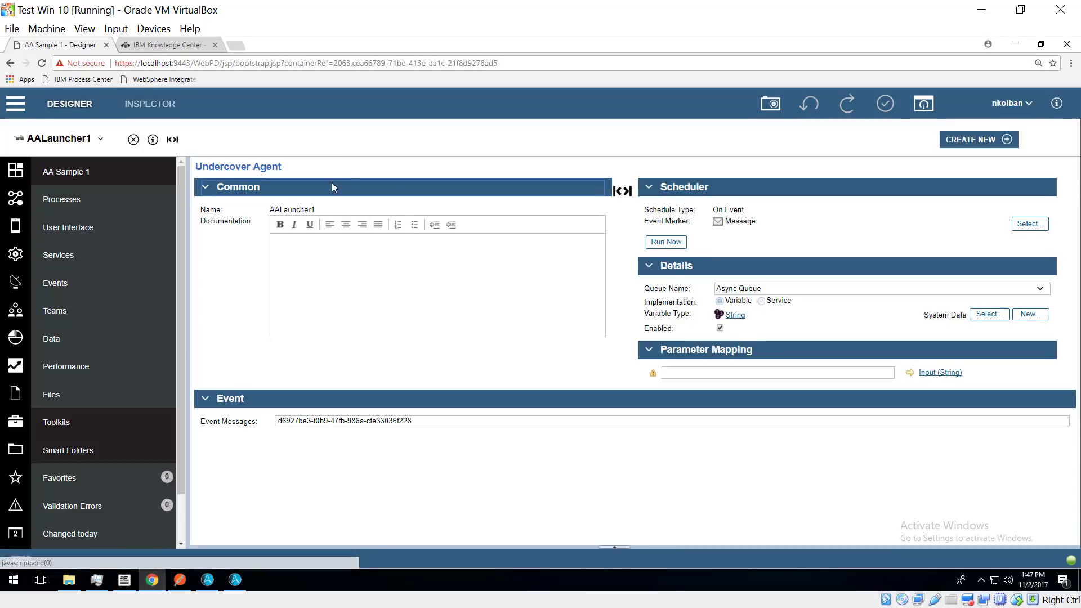
drag(287, 167, 243, 163)
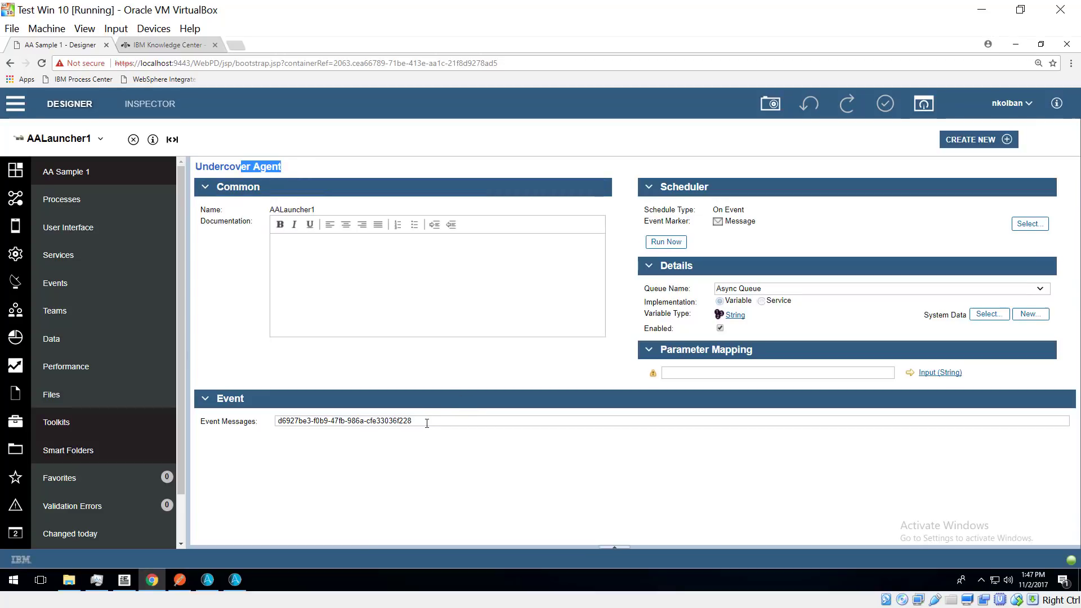
drag(425, 422, 277, 426)
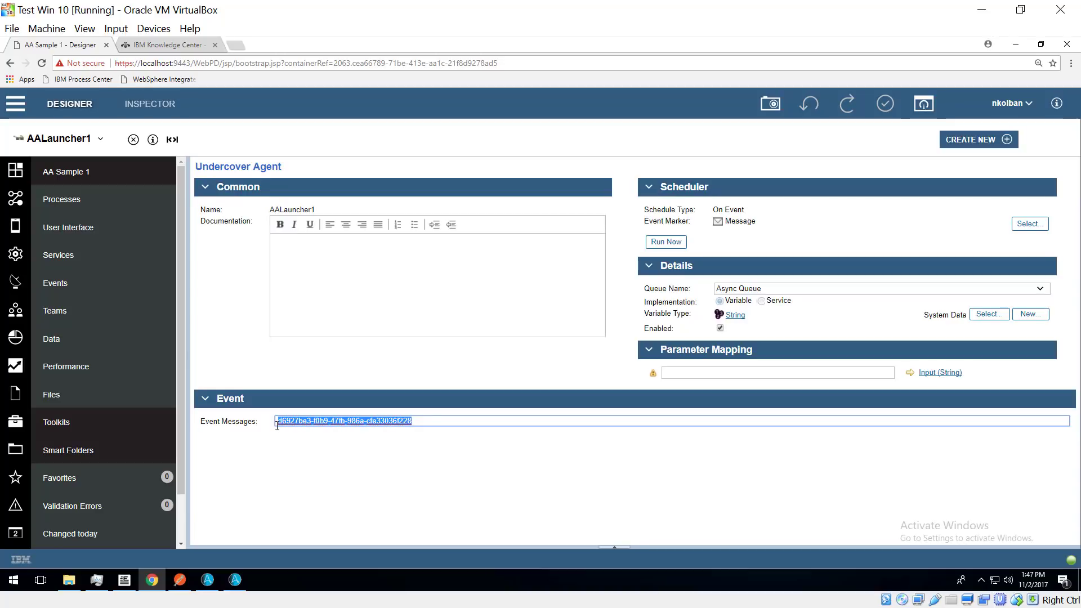
click(392, 456)
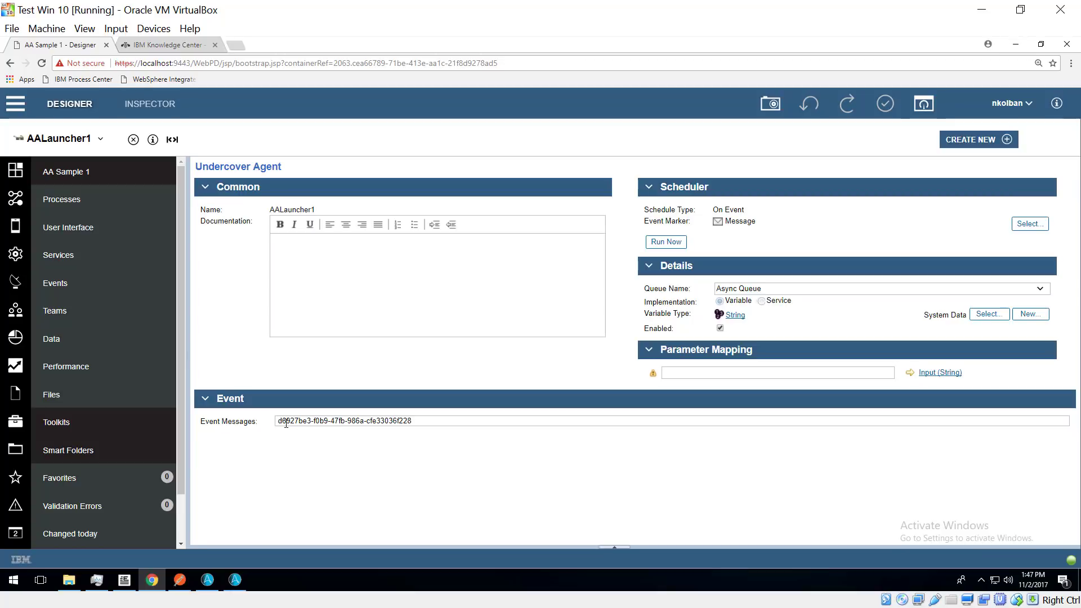
drag(278, 421, 423, 426)
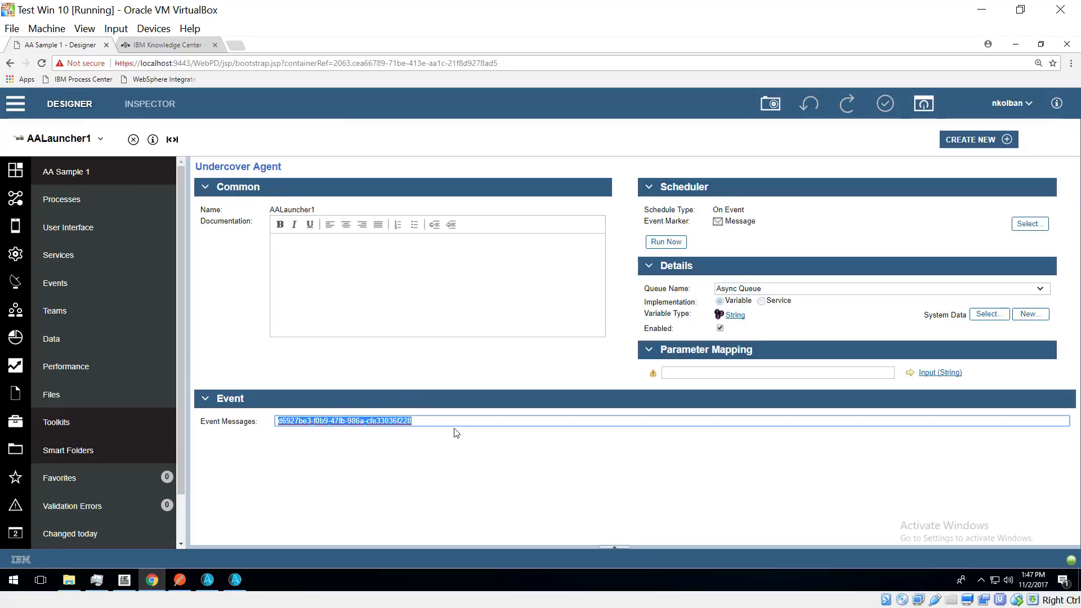
click(134, 140)
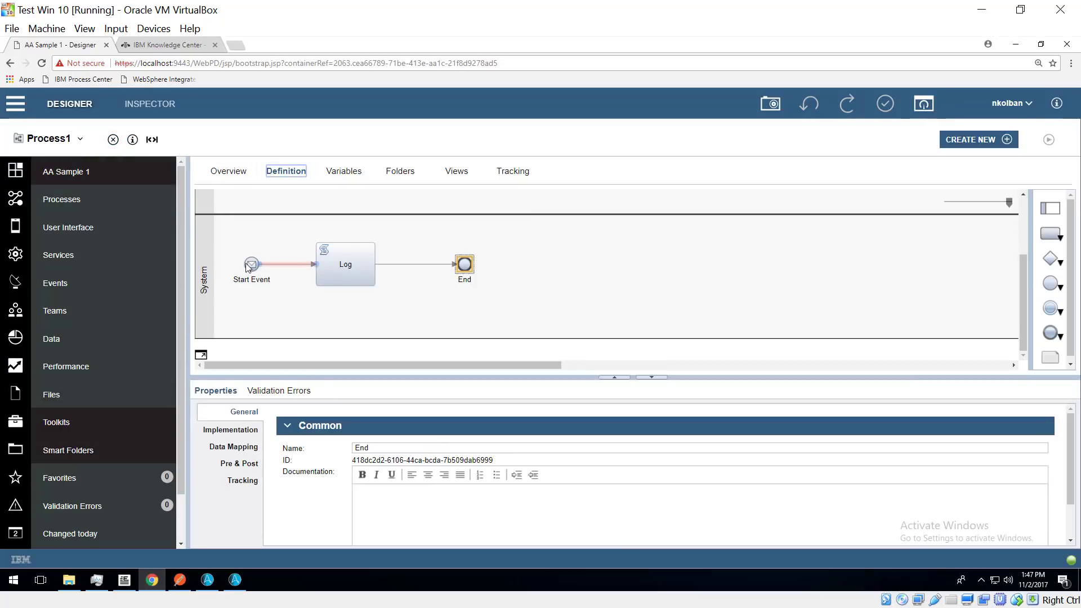
- Examine the implementation of Process1's Start Event, including its message type and attached UCA
click(251, 266)
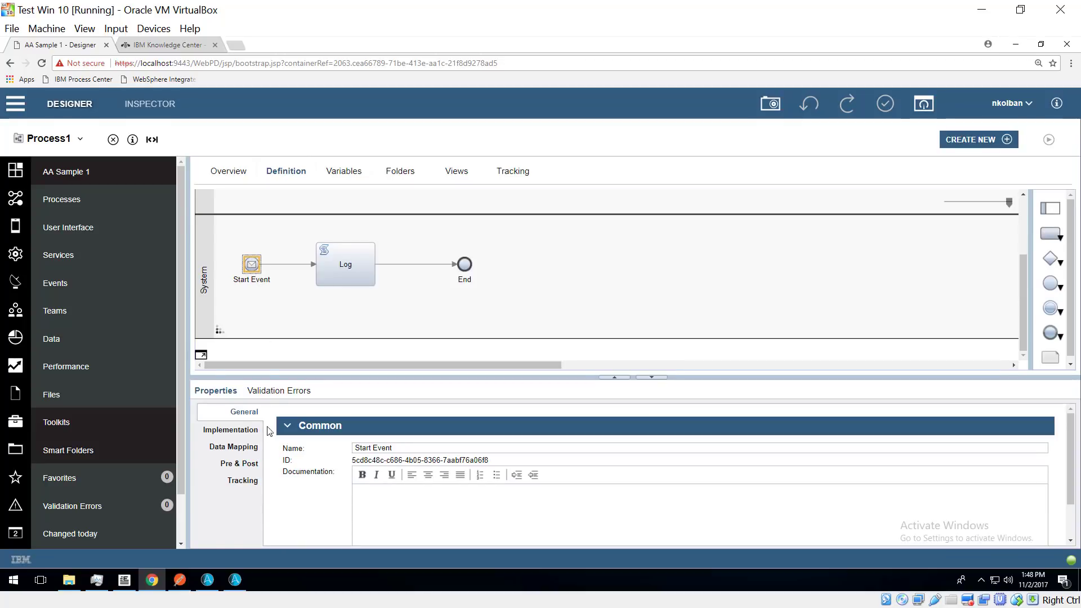
click(246, 434)
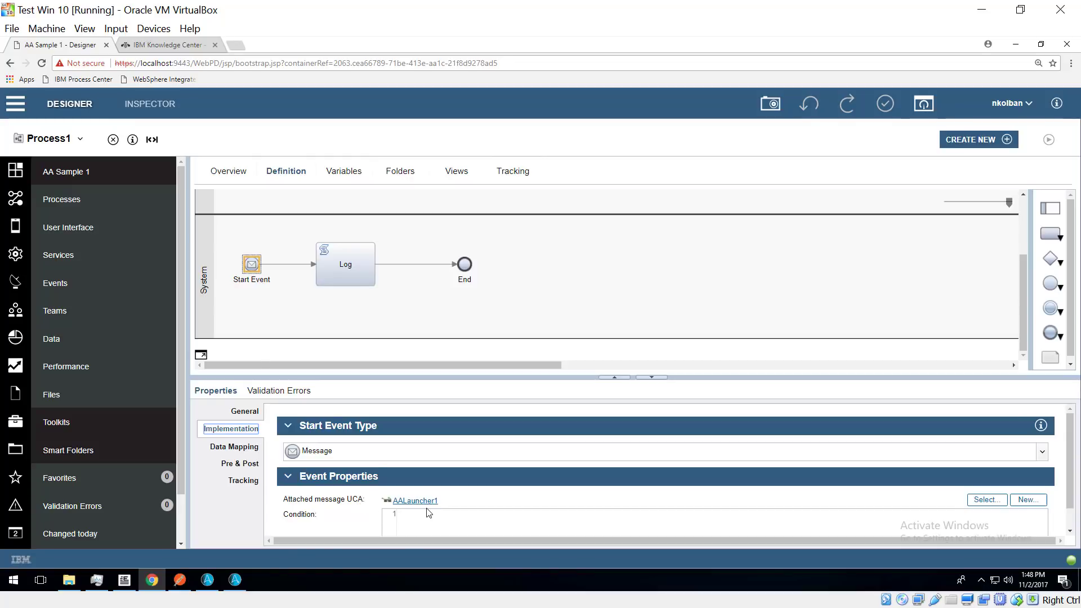
click(96, 284)
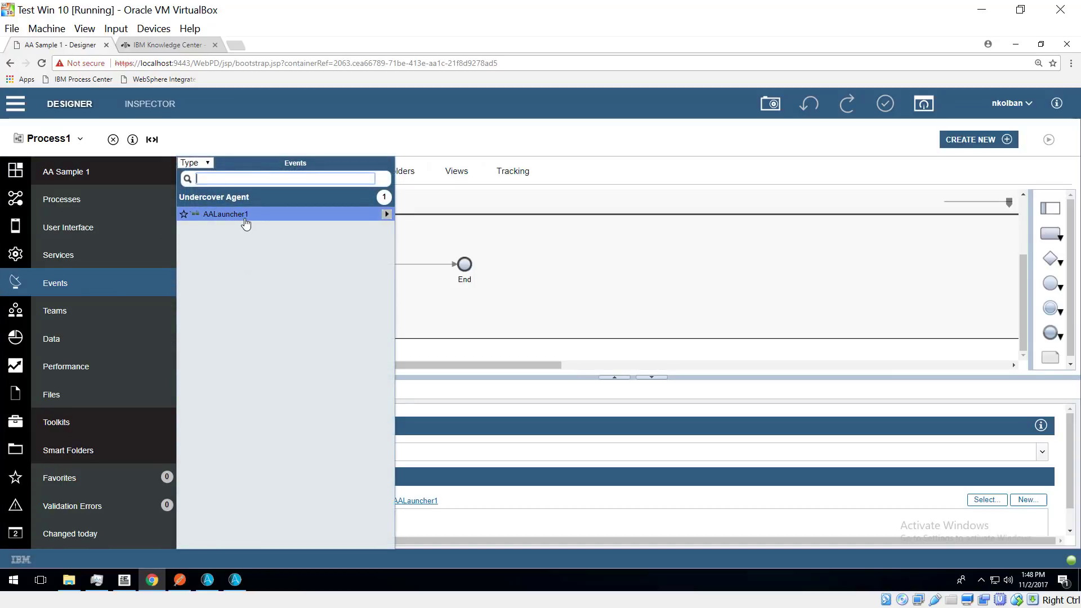
click(531, 519)
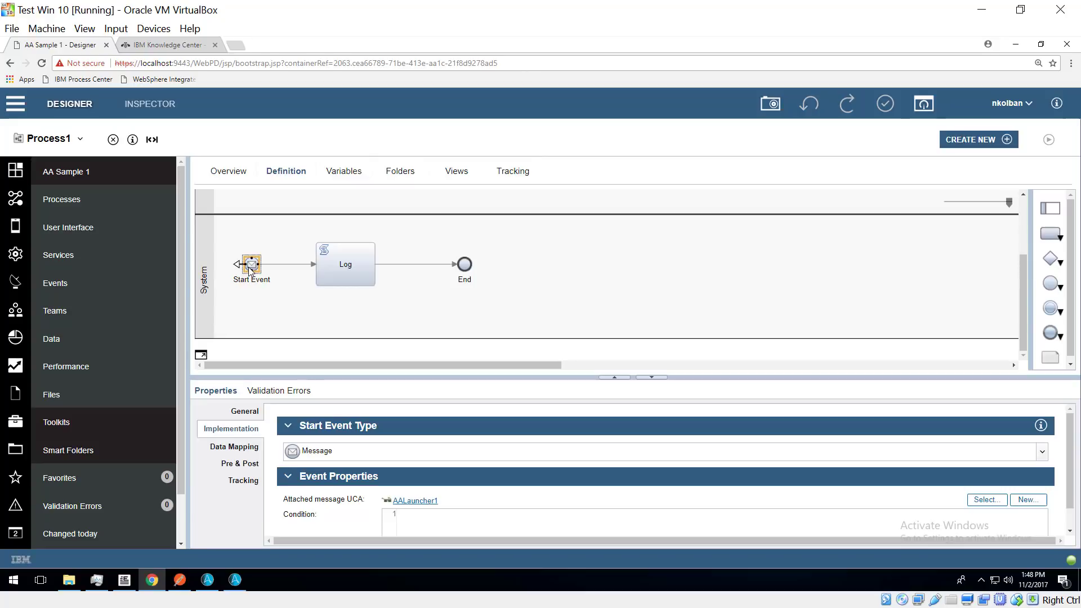
click(423, 511)
- Reopen the AALauncher1 undercover agent from the application's events
click(80, 139)
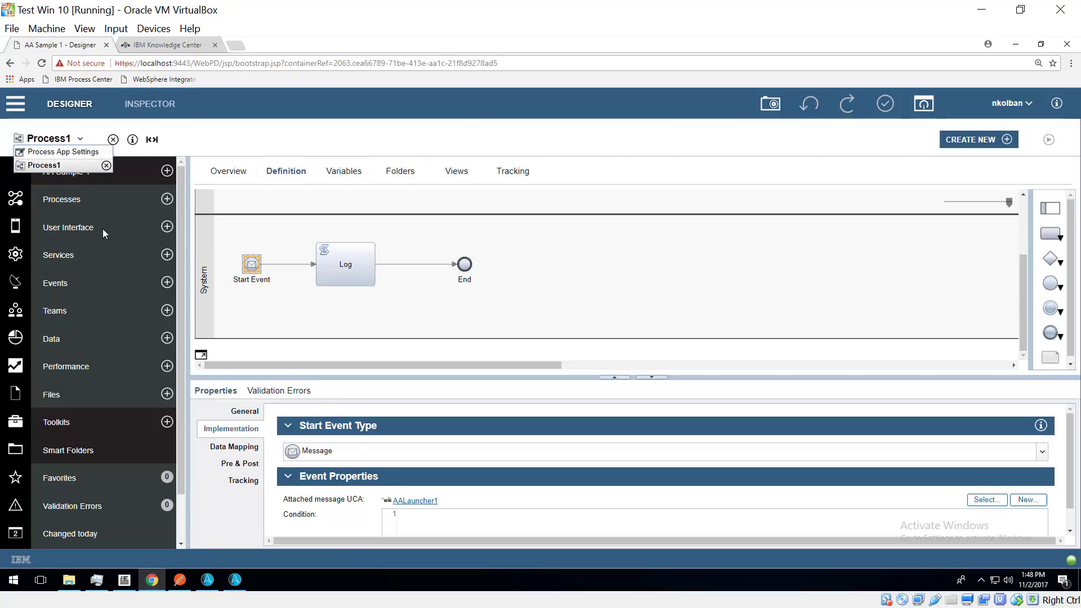
click(79, 285)
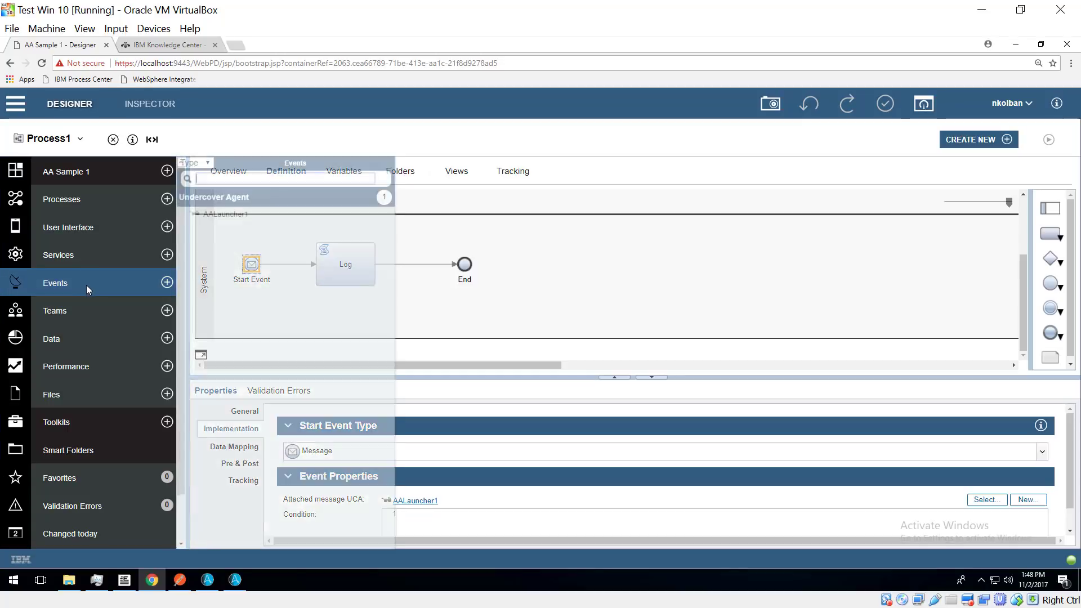
click(226, 213)
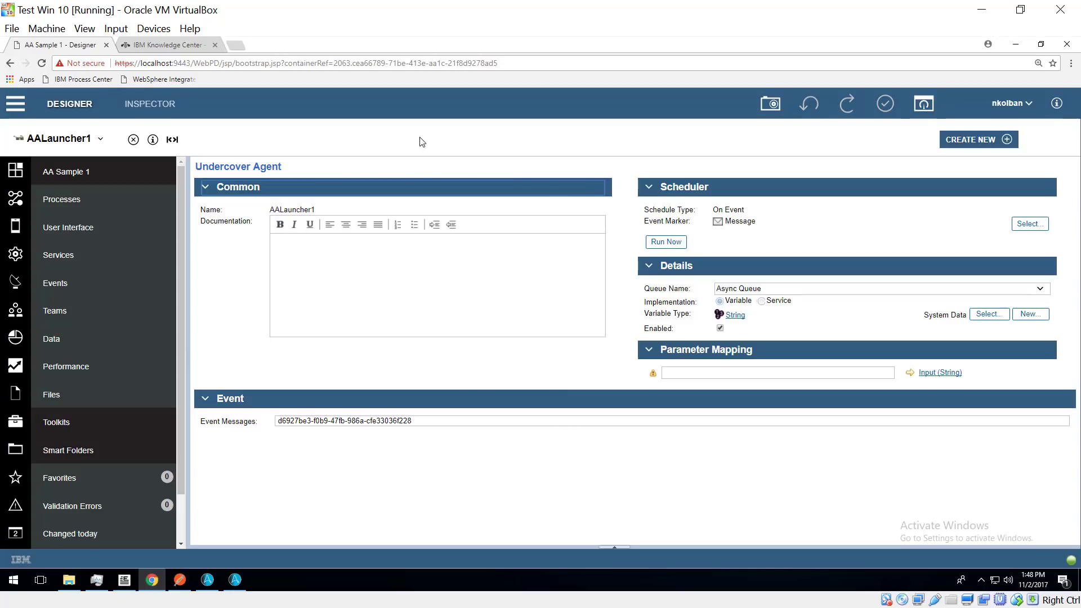
- Switch to the IBM Knowledge Center page and review the POST (sendMessage) method's parameters and XML message example
click(167, 45)
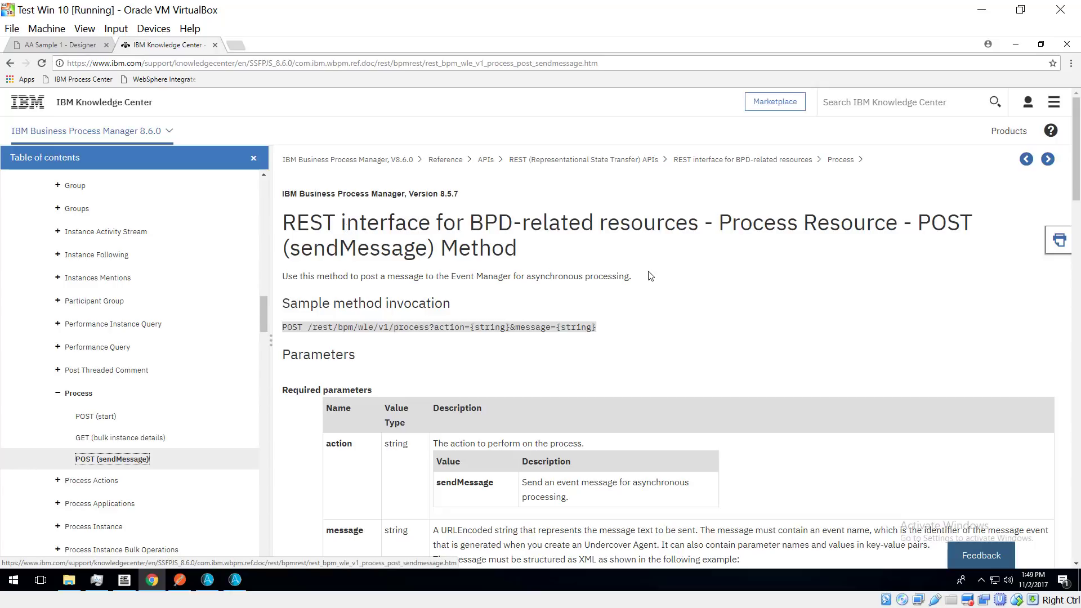
scroll(647, 274, down, 2)
scroll(648, 276, down, 2)
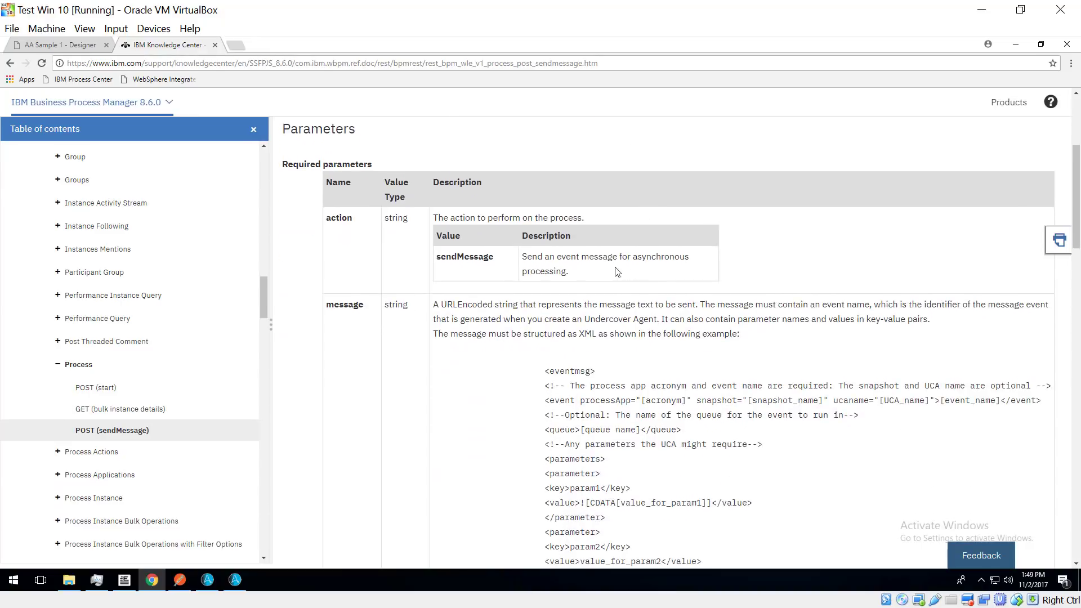
drag(541, 370, 564, 459)
scroll(565, 459, down, 2)
click(566, 452)
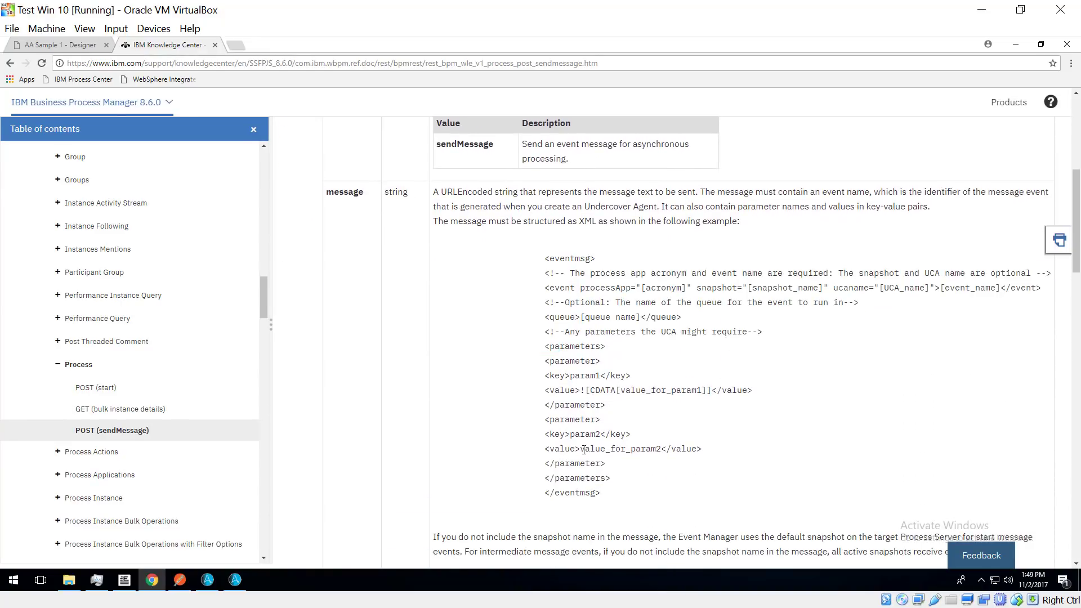
scroll(582, 448, up, 5)
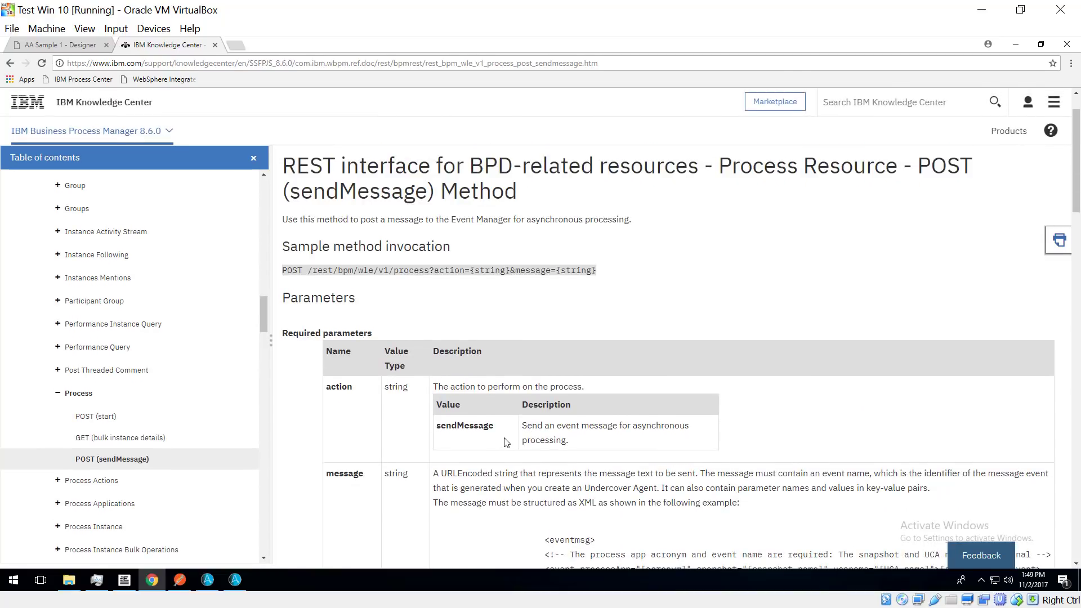
- Examine the process app acronym and event name placeholders in the sample event message XML
scroll(515, 433, down, 3)
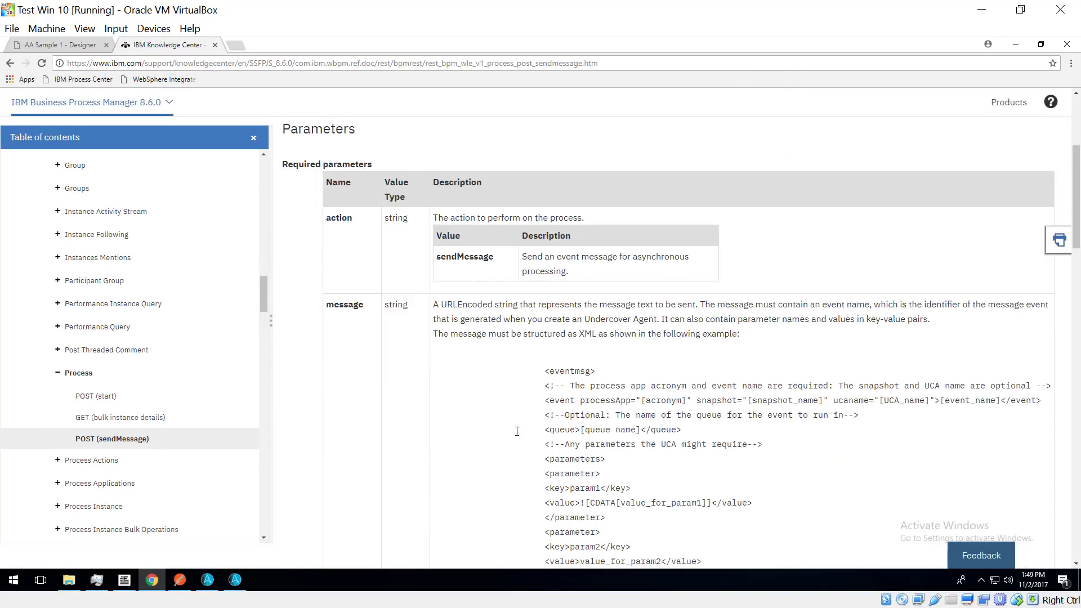
scroll(516, 431, down, 2)
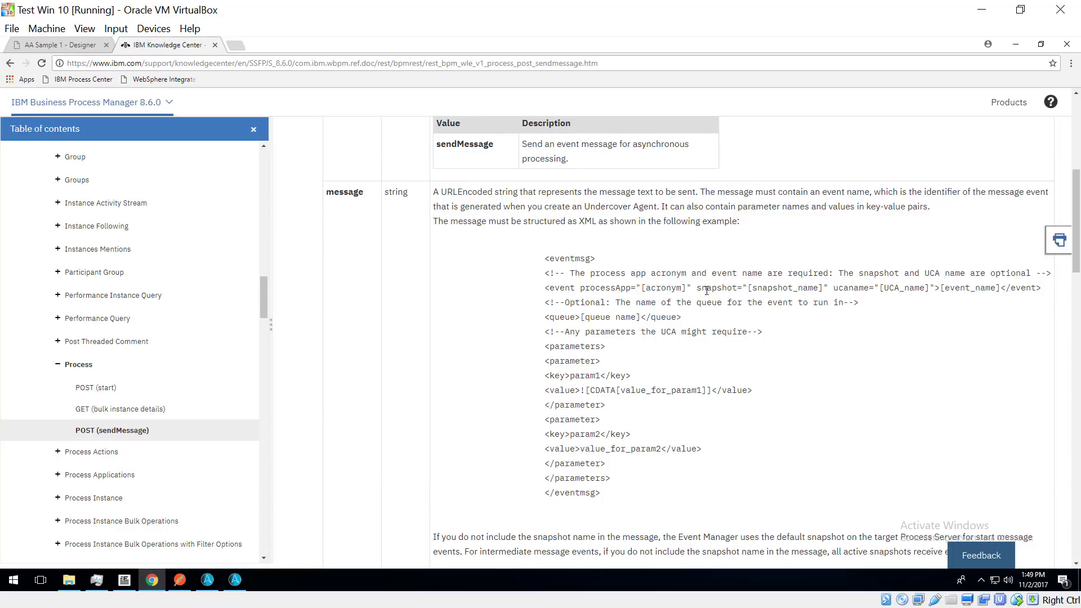
drag(641, 288, 686, 285)
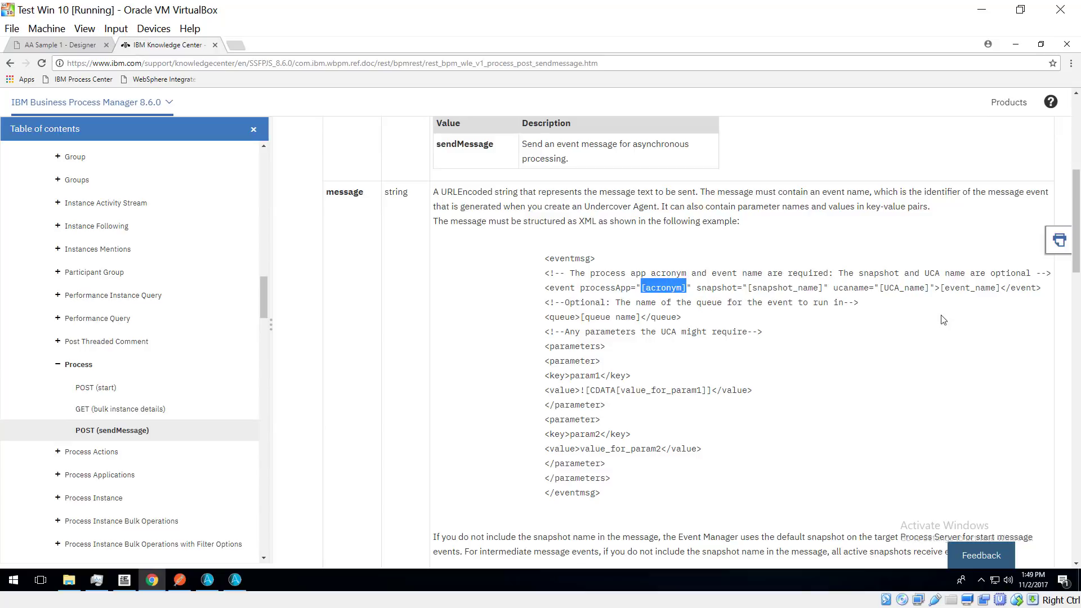
drag(941, 287, 999, 286)
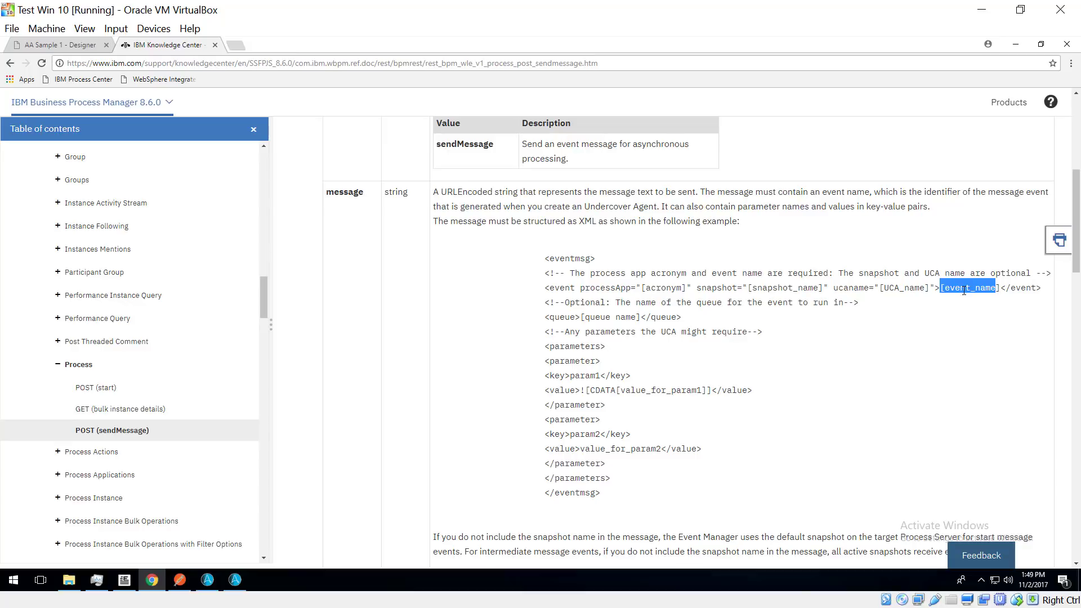
scroll(652, 334, up, 3)
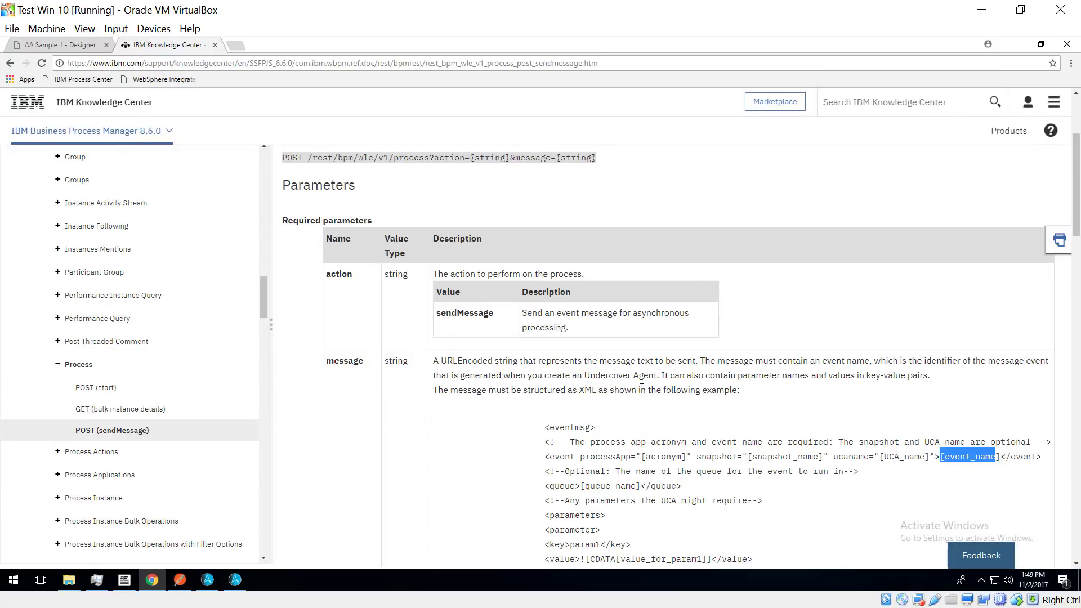
- Switch to the Automation Anywhere Task Editor and examine the XML text in the Start XML Session action of Start UCA
click(237, 583)
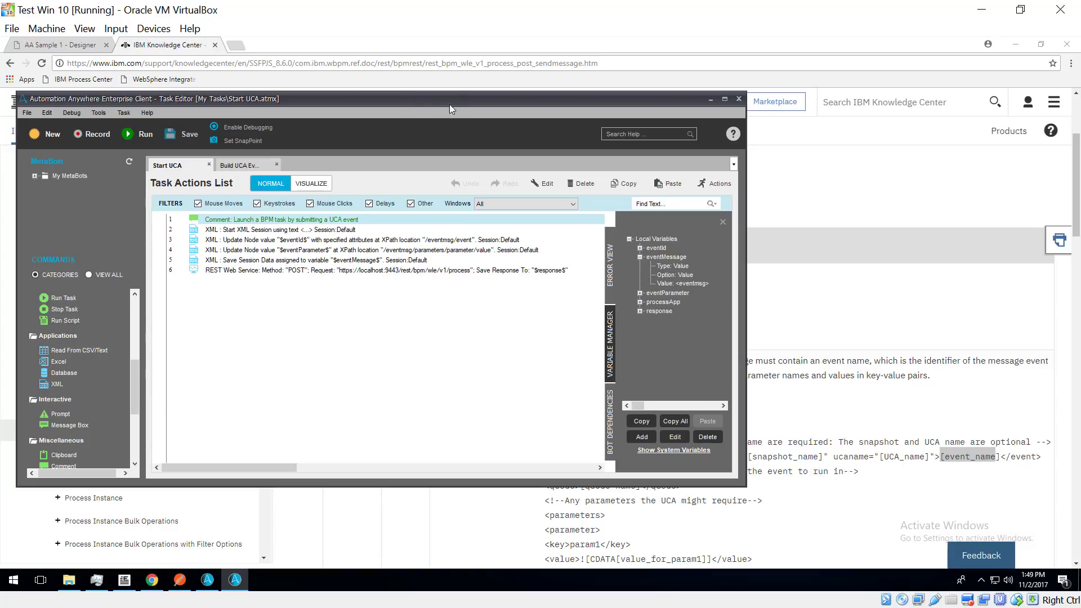
drag(457, 93, 654, 139)
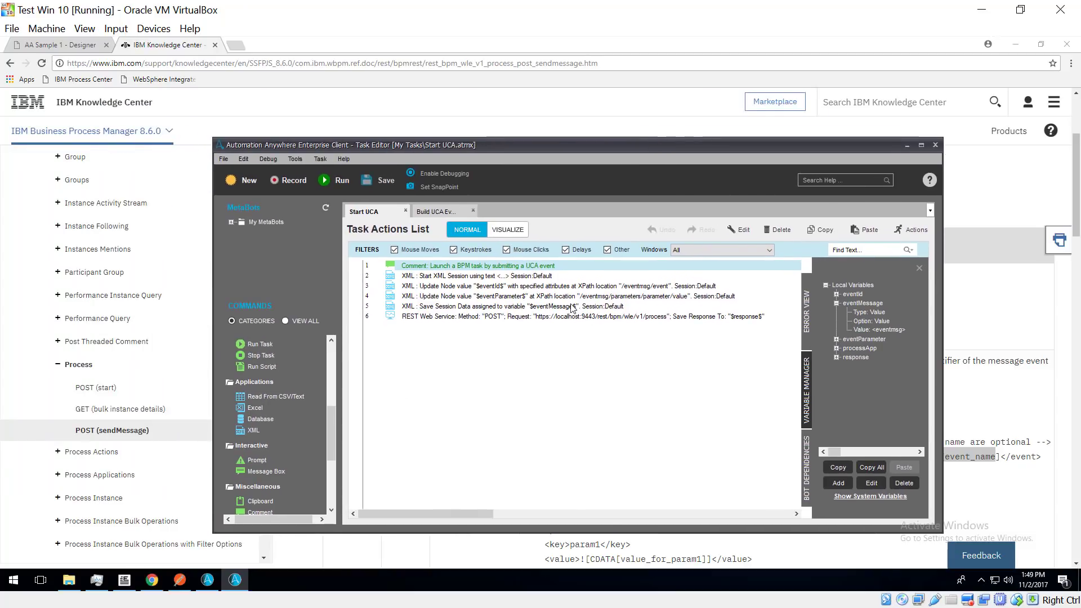
click(463, 277)
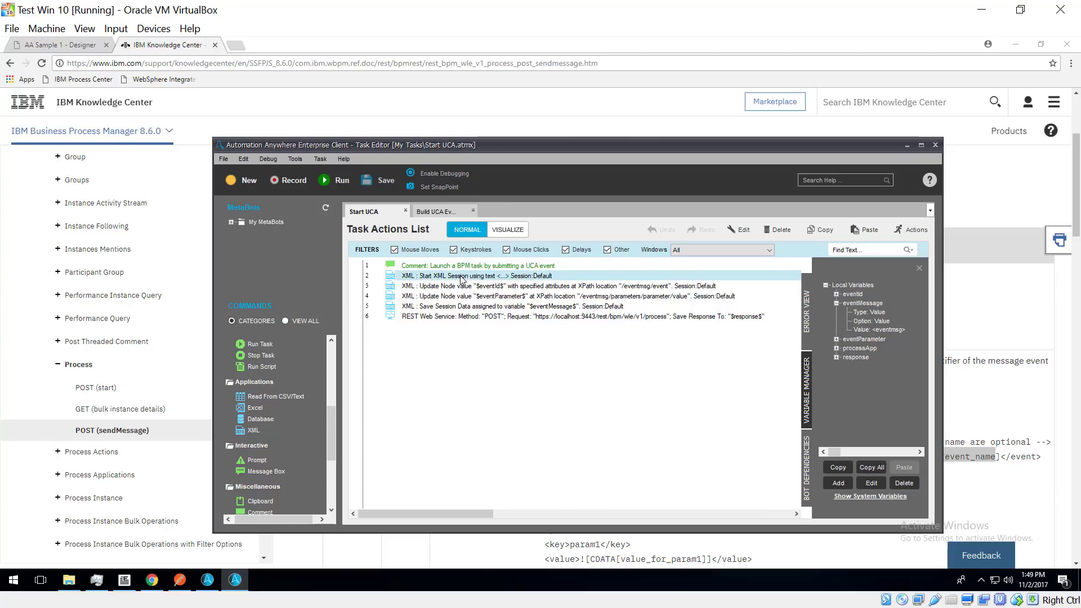
double_click(462, 277)
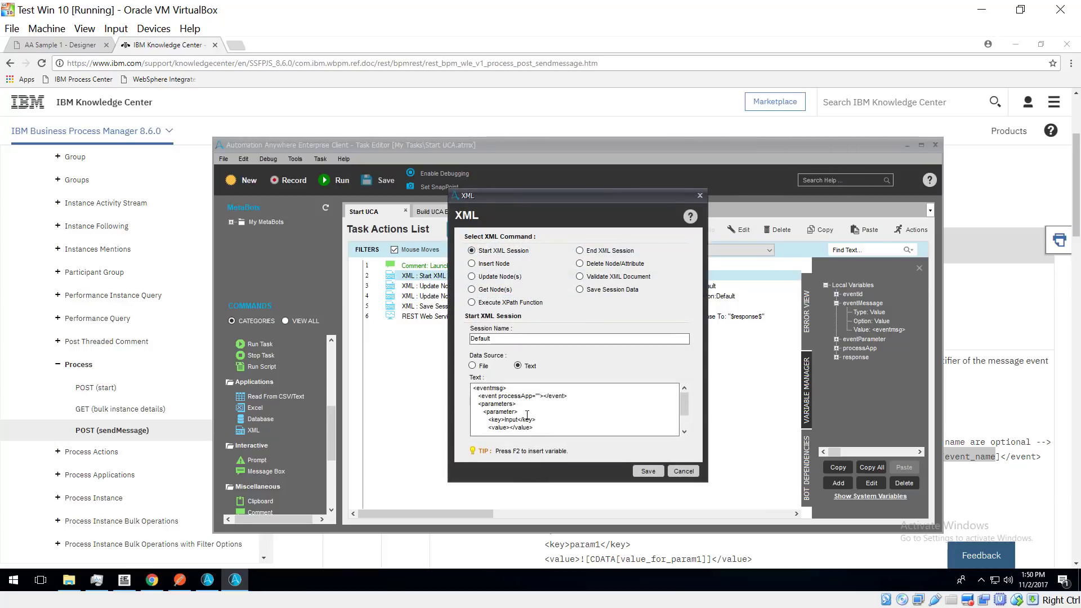
drag(480, 388, 528, 445)
click(528, 434)
scroll(527, 434, up, 1)
scroll(516, 423, down, 1)
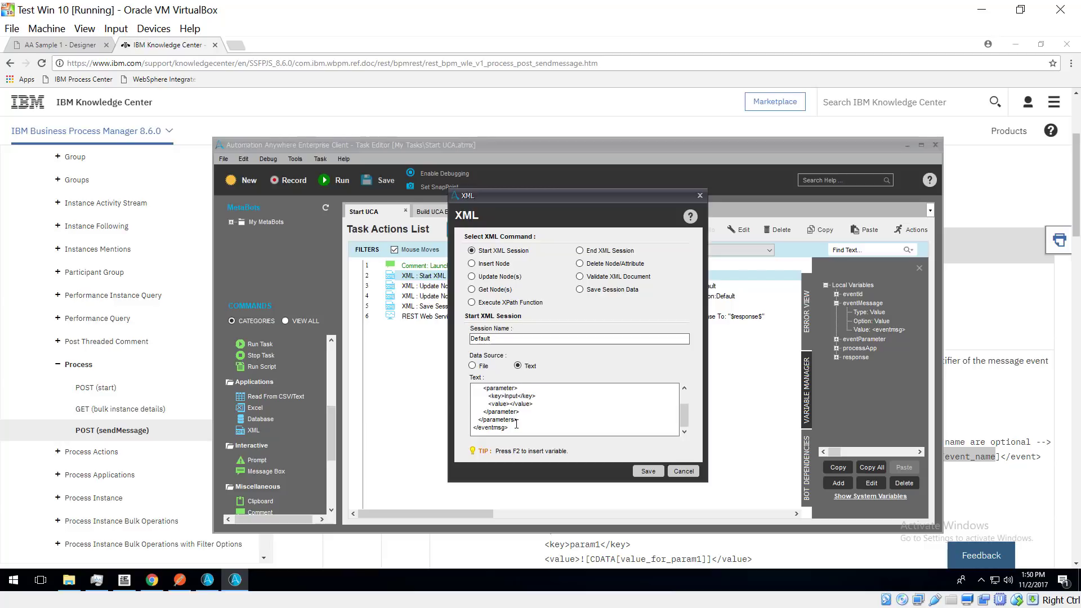
scroll(516, 423, up, 1)
scroll(516, 423, down, 1)
scroll(516, 423, up, 1)
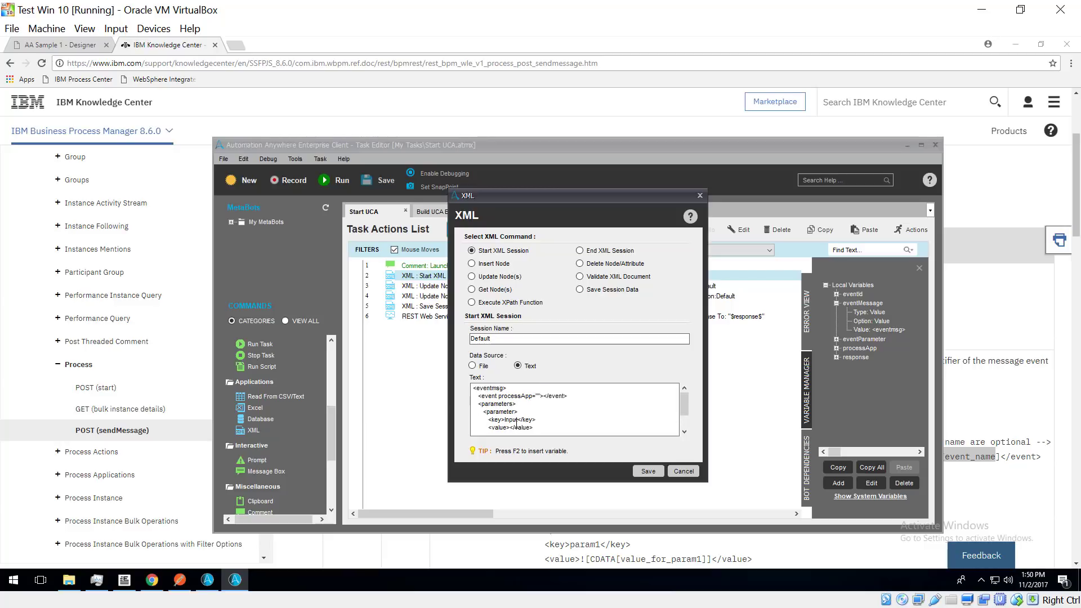
- Check the processApp attribute and the parameter's value element in the session XML, and close the action without saving
double_click(537, 395)
click(537, 405)
double_click(543, 396)
double_click(510, 428)
click(684, 471)
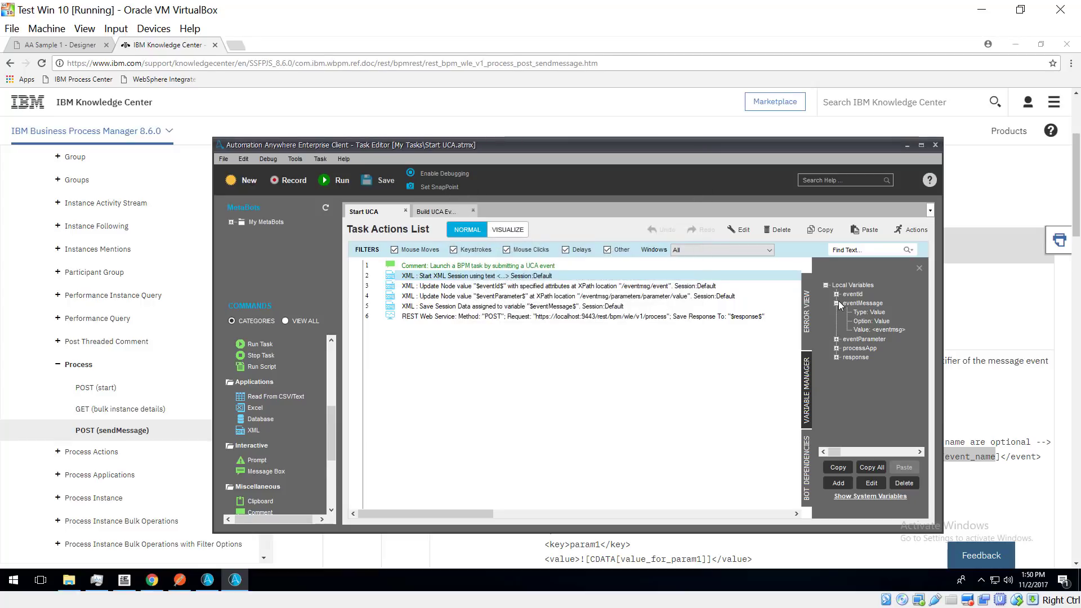
- Inspect the definition of the local variable processApp and close it without saving
click(838, 302)
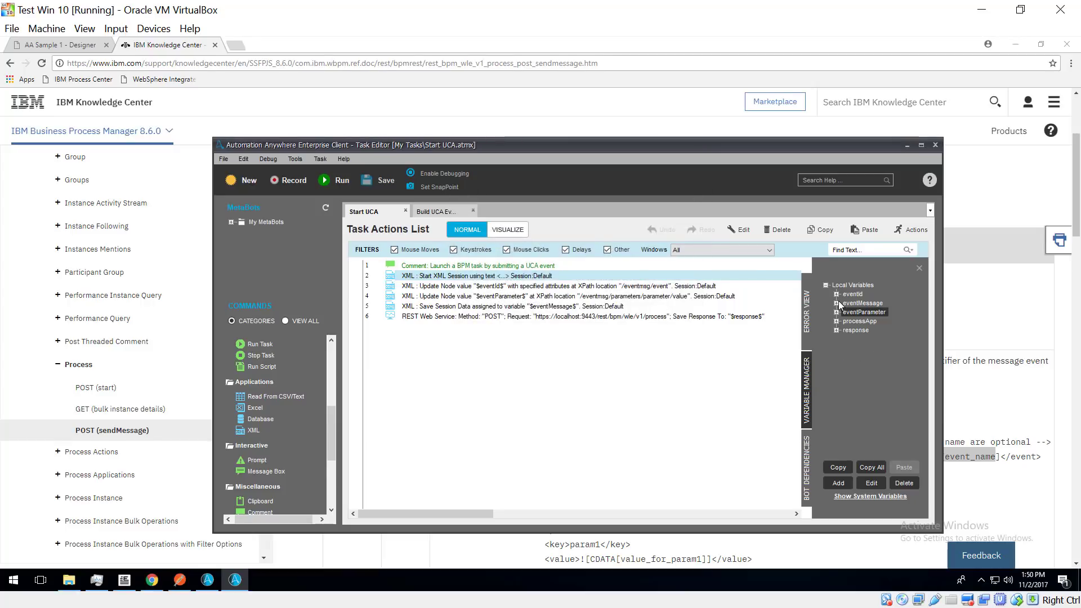
double_click(864, 322)
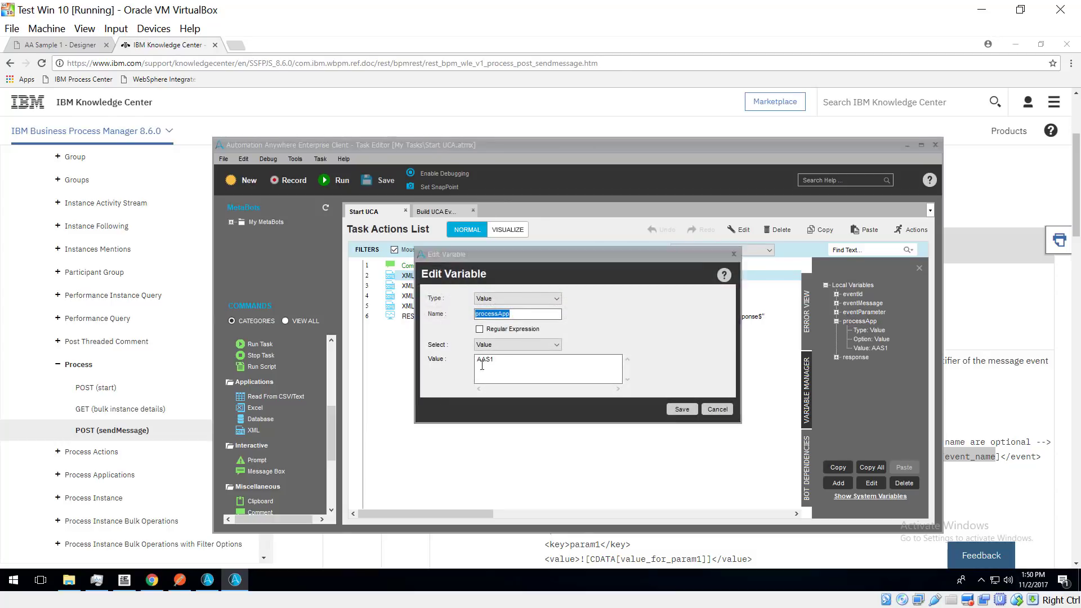
click(726, 410)
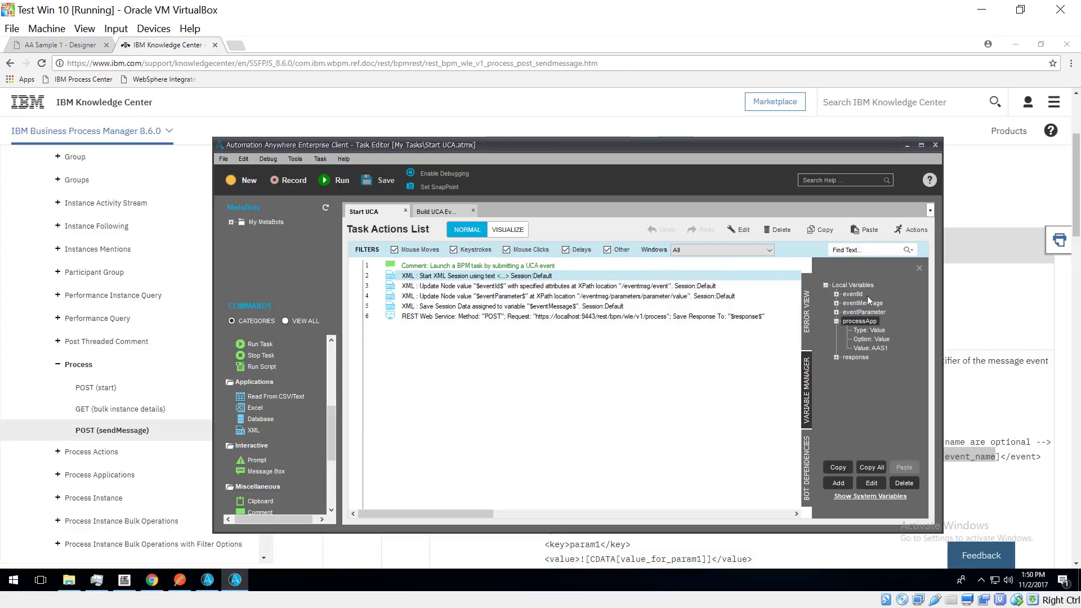
- Recheck the event message template in the Start XML Session action, closing it without saving
click(534, 280)
double_click(533, 280)
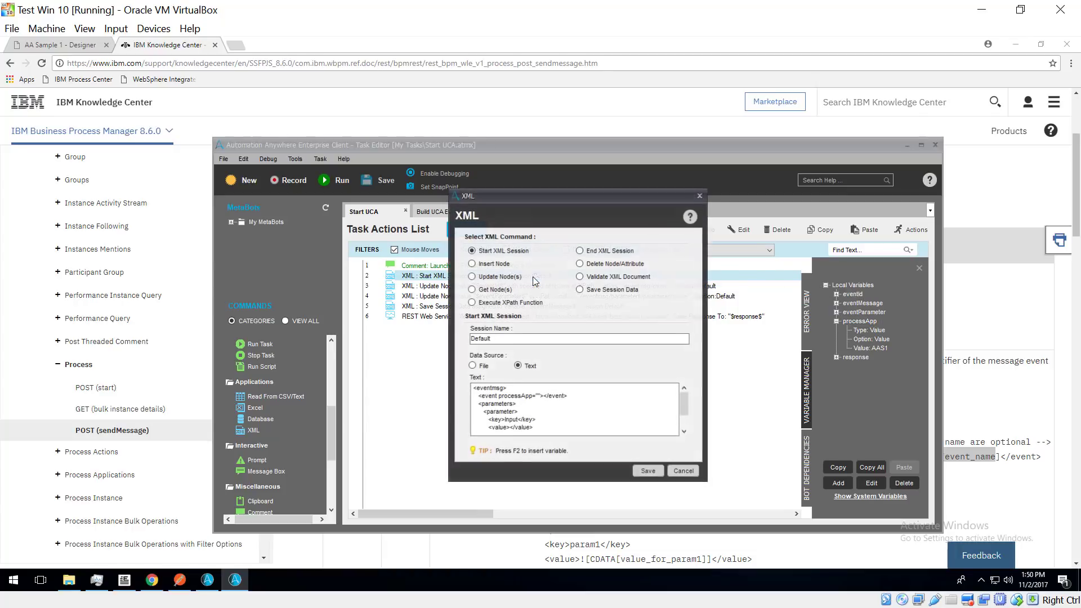
click(694, 476)
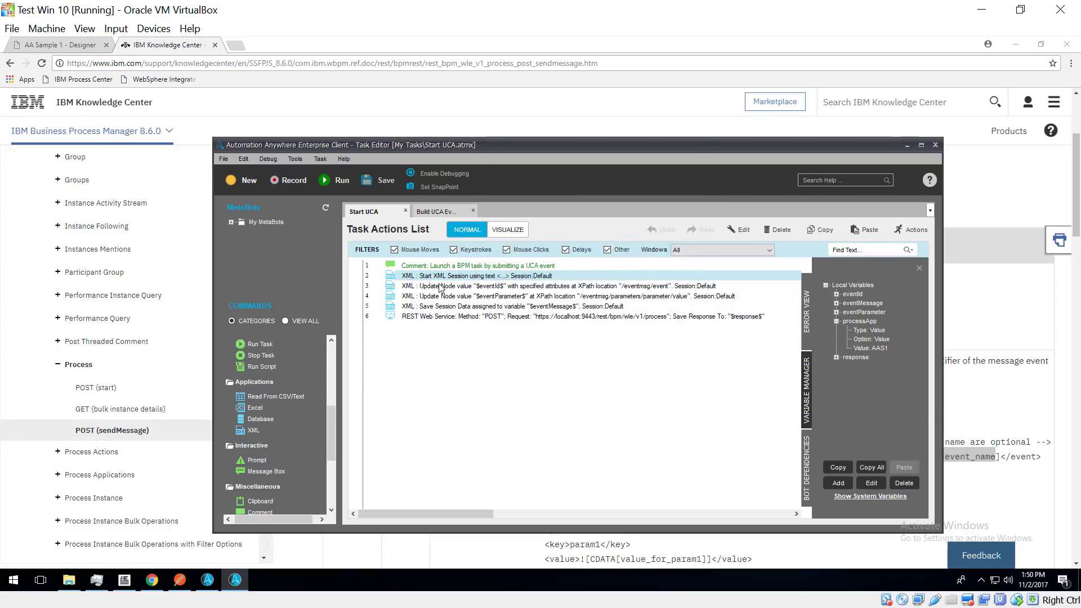
- Compare the XPath, new value and attribute of the /eventmsg/event Update Node action with the event element in the IBM documentation, closing it unsaved
click(449, 286)
double_click(449, 286)
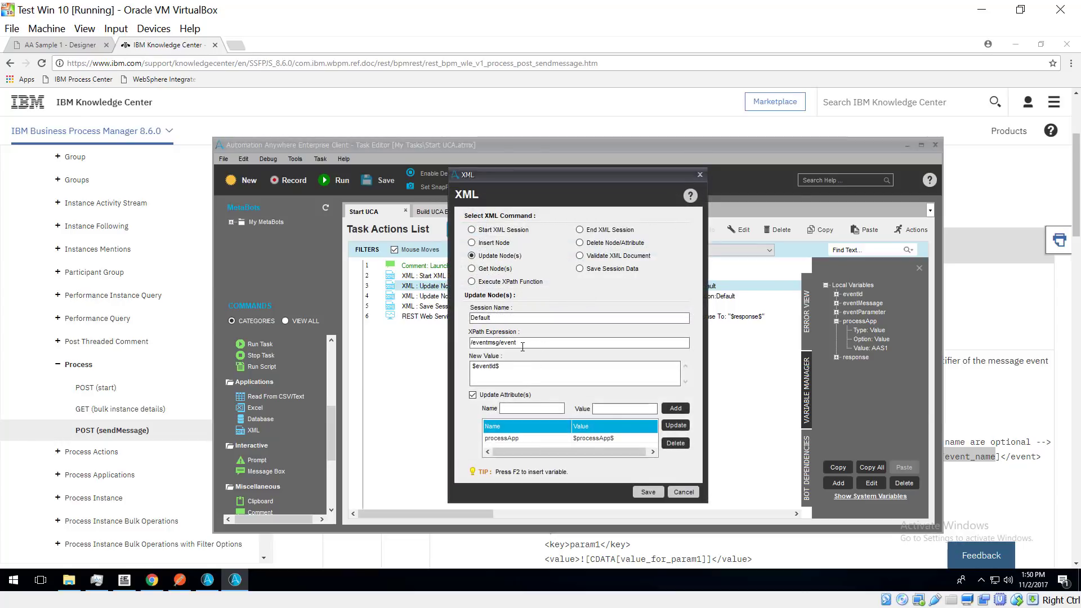
drag(517, 342, 466, 371)
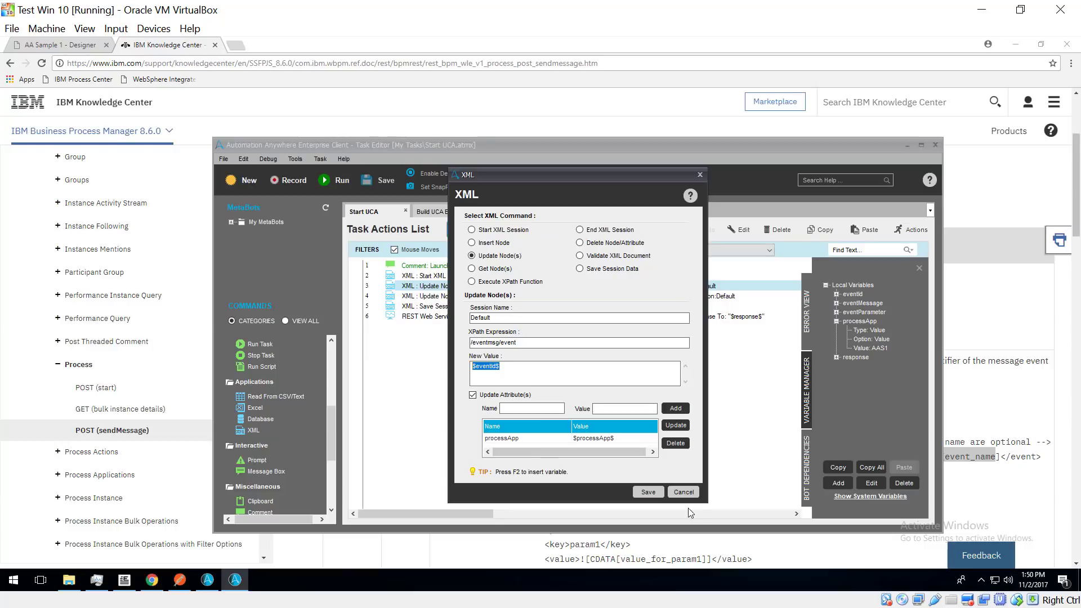
click(705, 548)
drag(611, 439, 629, 472)
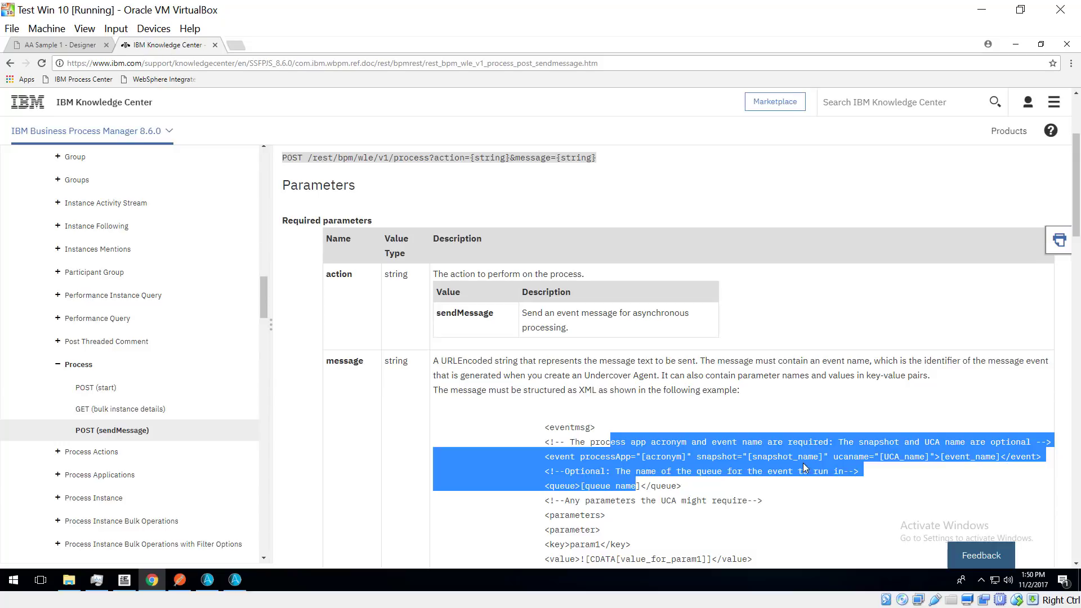
click(236, 579)
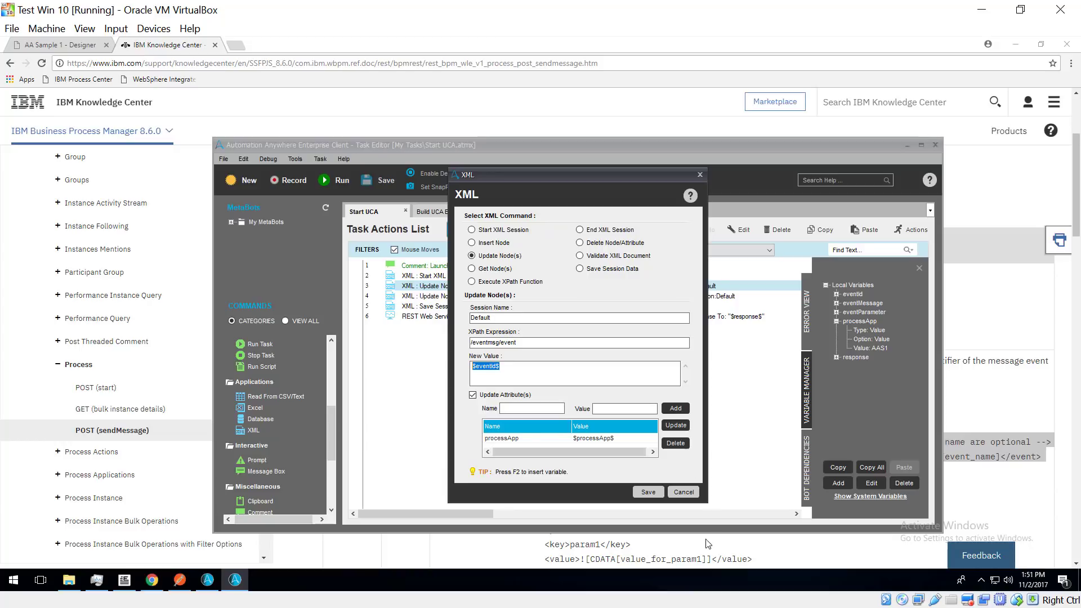
click(684, 492)
- Inspect the parameter value's Update Node action and the Save Session Data action, closing both without saving
double_click(466, 296)
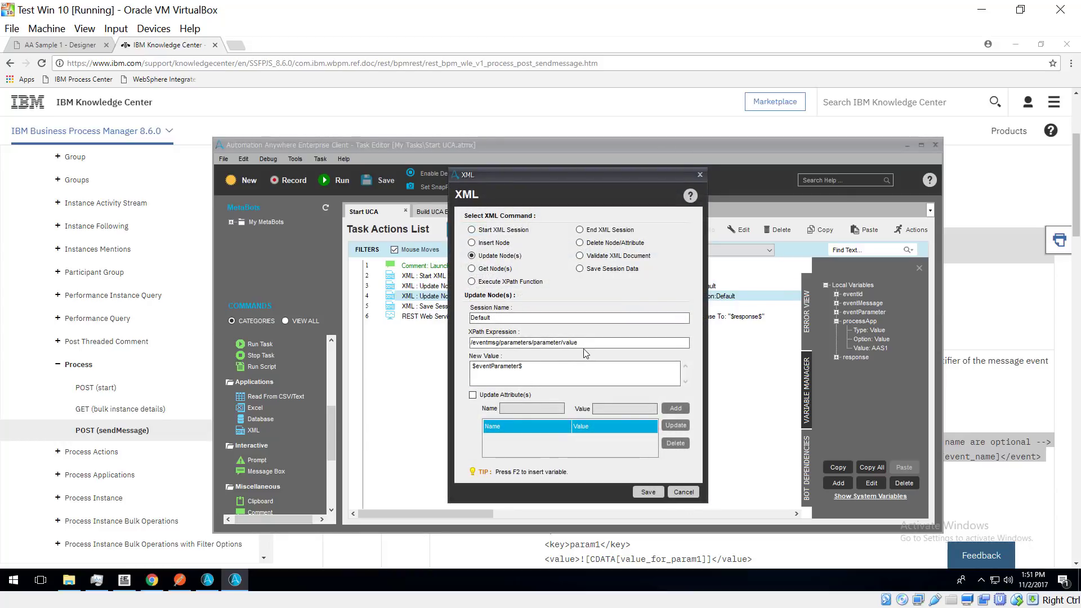
click(684, 491)
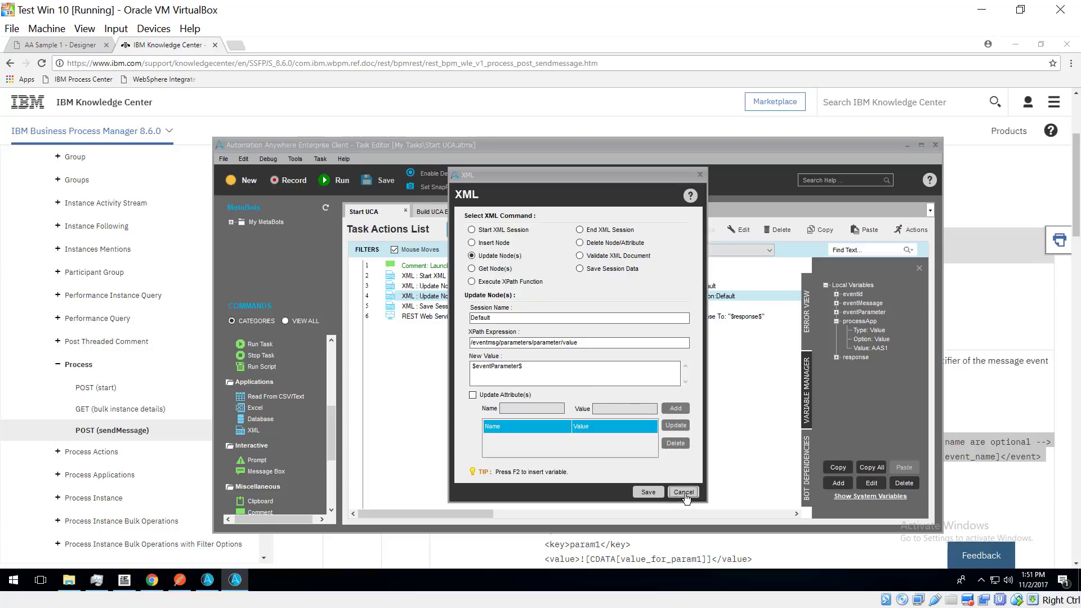
double_click(452, 308)
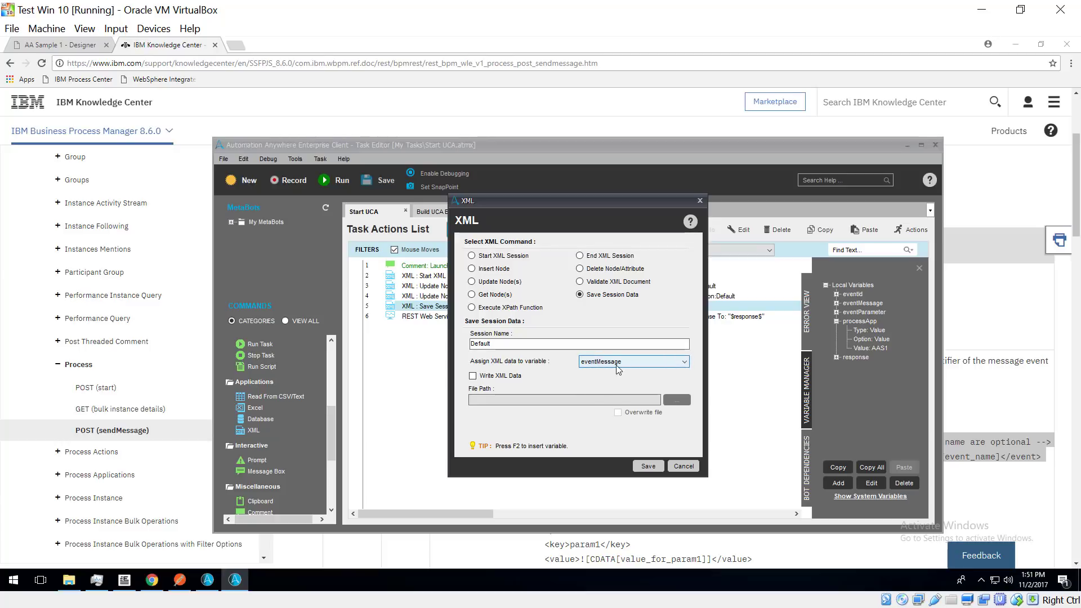
click(682, 467)
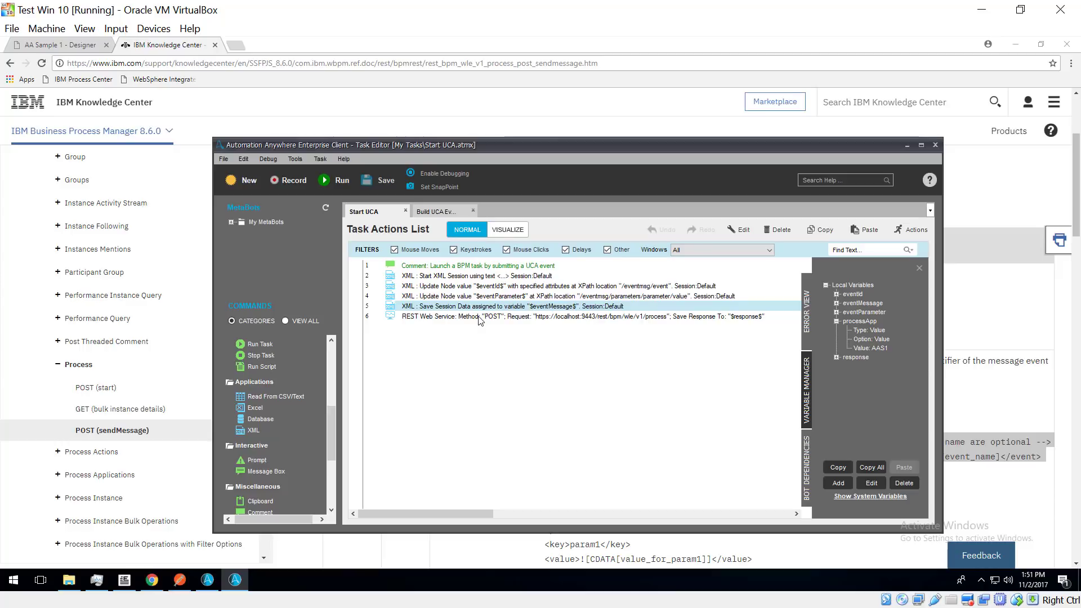
- Examine the REST Web Service action's URI and its POST parameters, closing it without saving
double_click(478, 315)
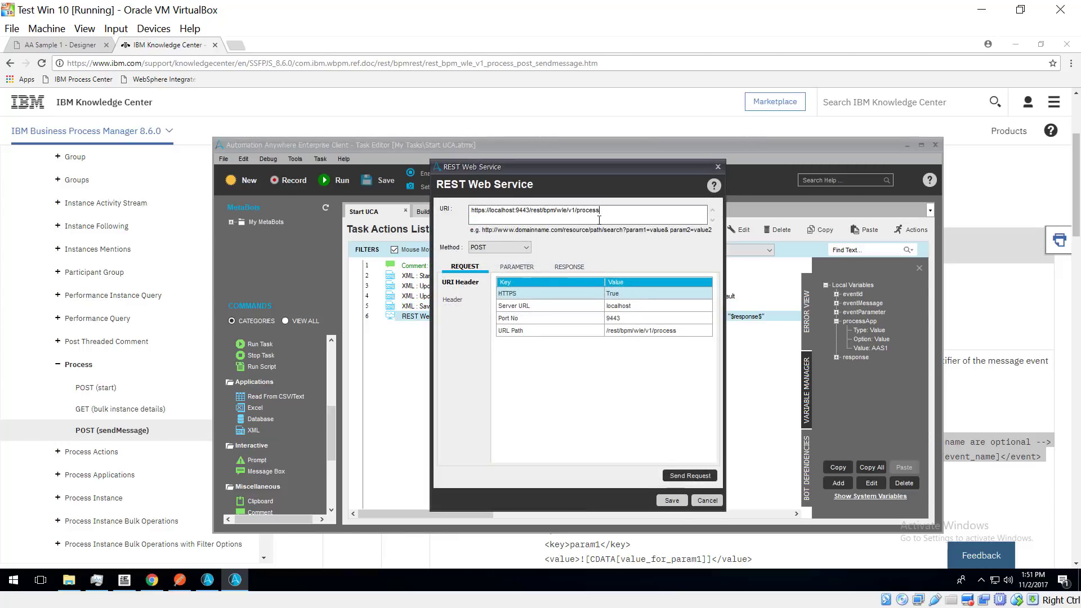
click(514, 268)
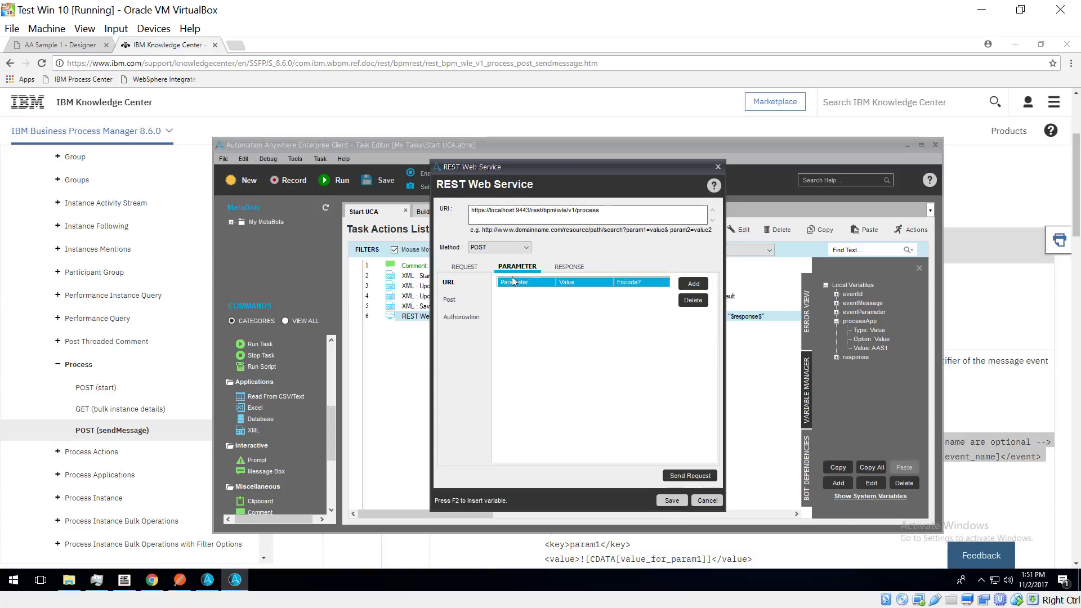
click(453, 304)
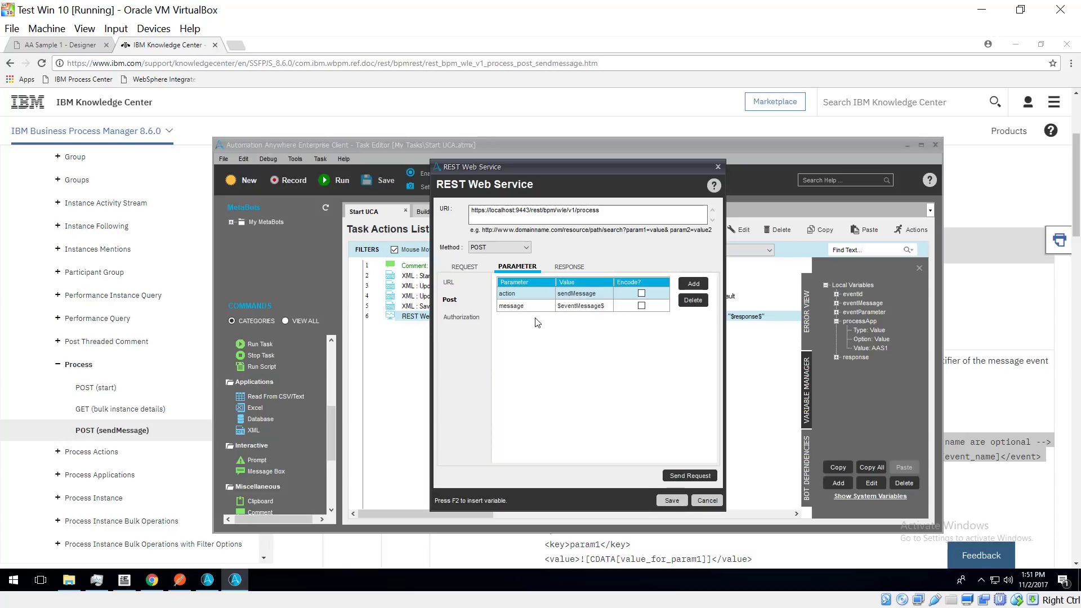
click(702, 500)
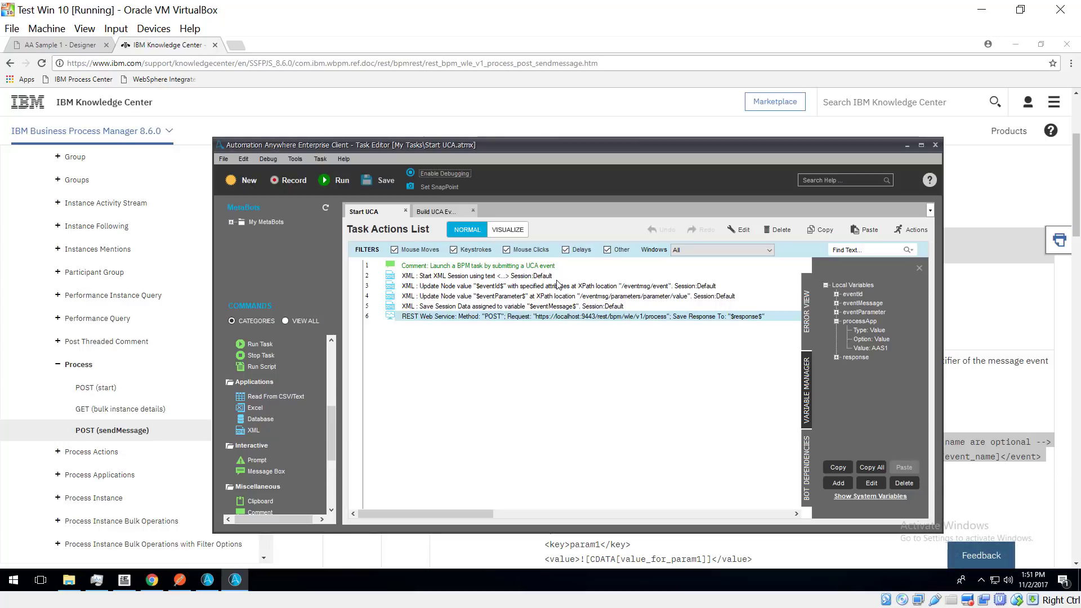
- Check the latest entries of SystemOut.log in LogExpert and return to the Task Editor
click(125, 581)
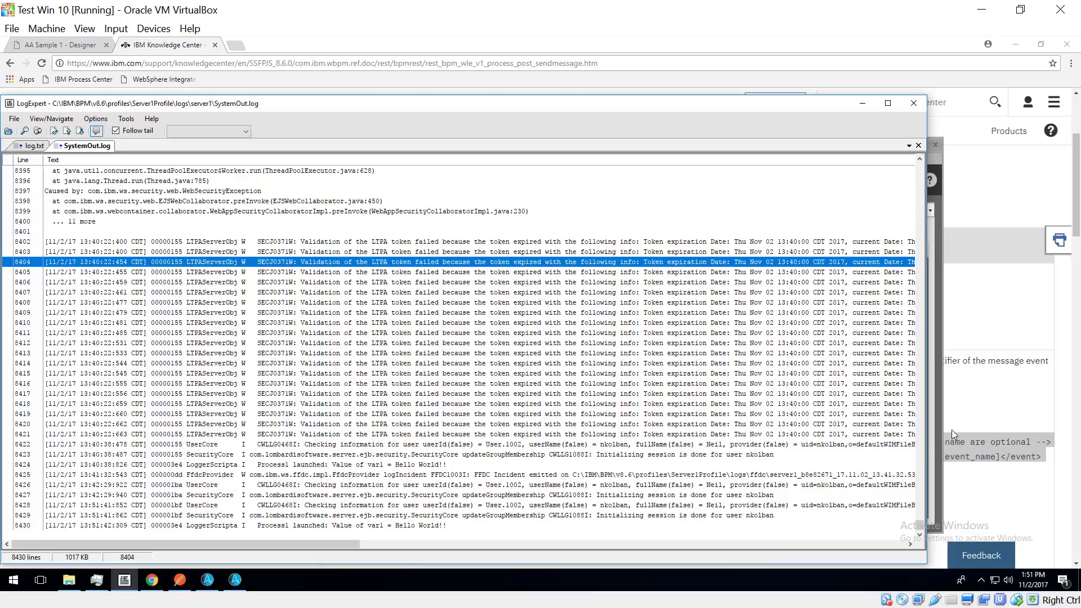
click(938, 425)
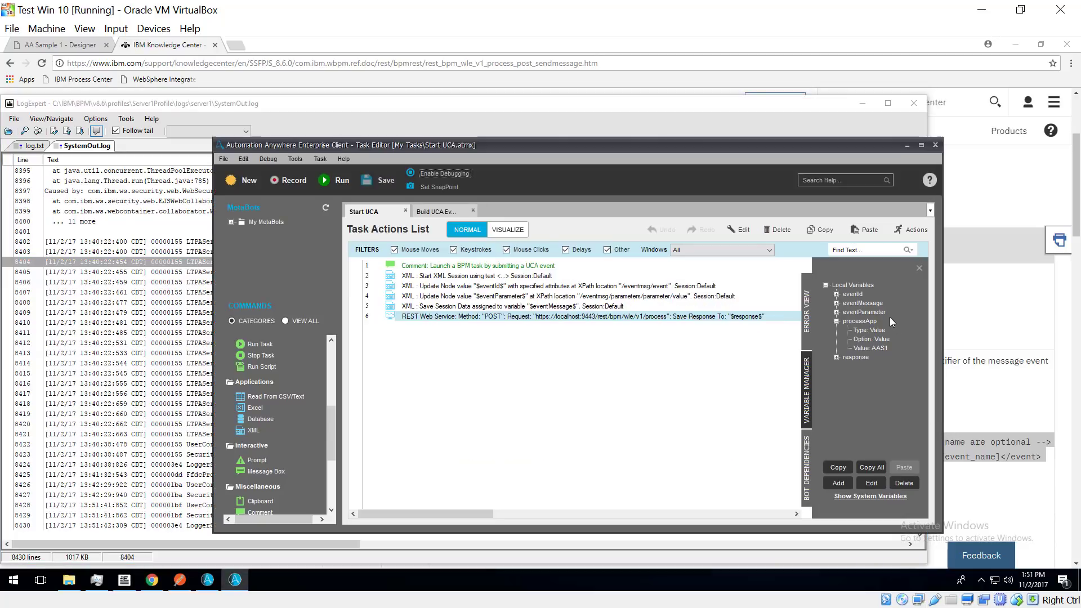
- Change the value of the local variable eventParameter to "Hello World says" followed by the person's first name, and save the variable
double_click(862, 313)
double_click(863, 314)
click(525, 358)
text(says Neil)
click(682, 410)
- Save and run the Start UCA task, and check its launch message in the SystemOut.log in LogExpert
click(397, 180)
click(397, 180)
click(342, 181)
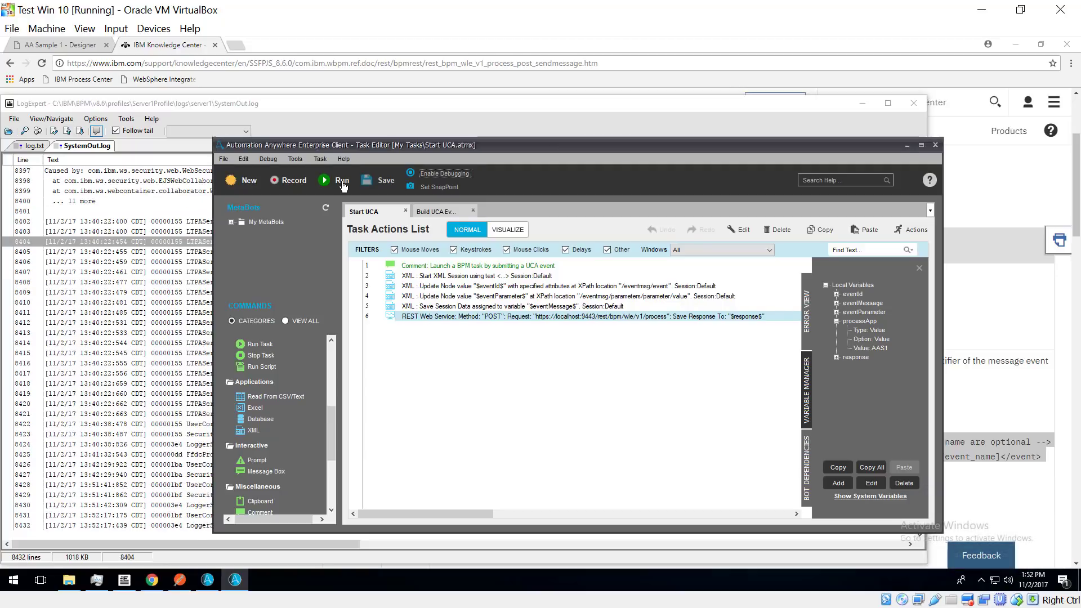
click(172, 337)
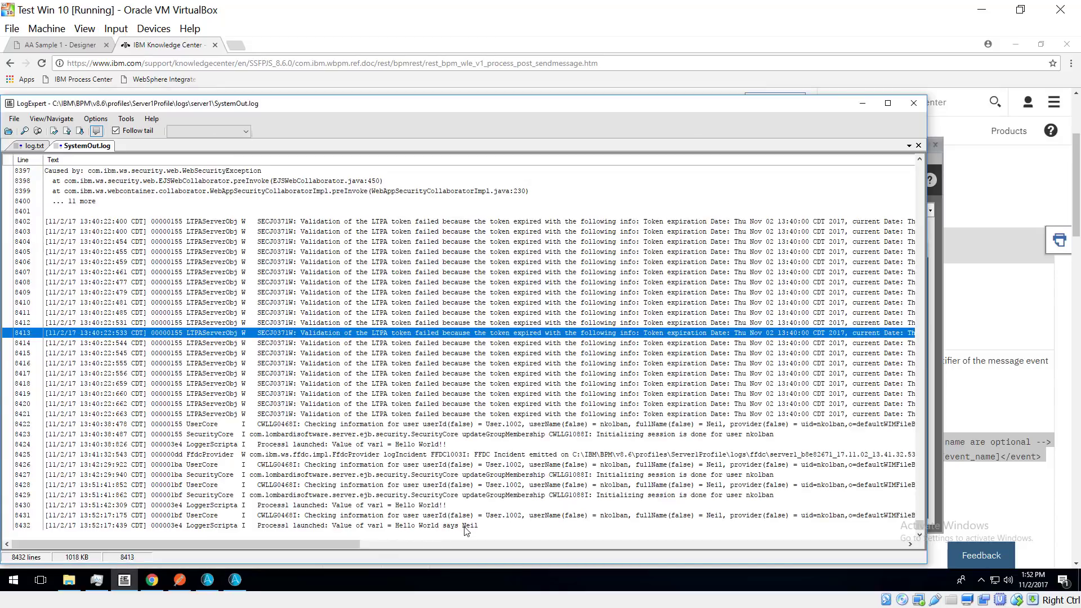
- Switch to the AA Sample 1 designer in Chrome, open Process1 and select its Log activity
click(152, 580)
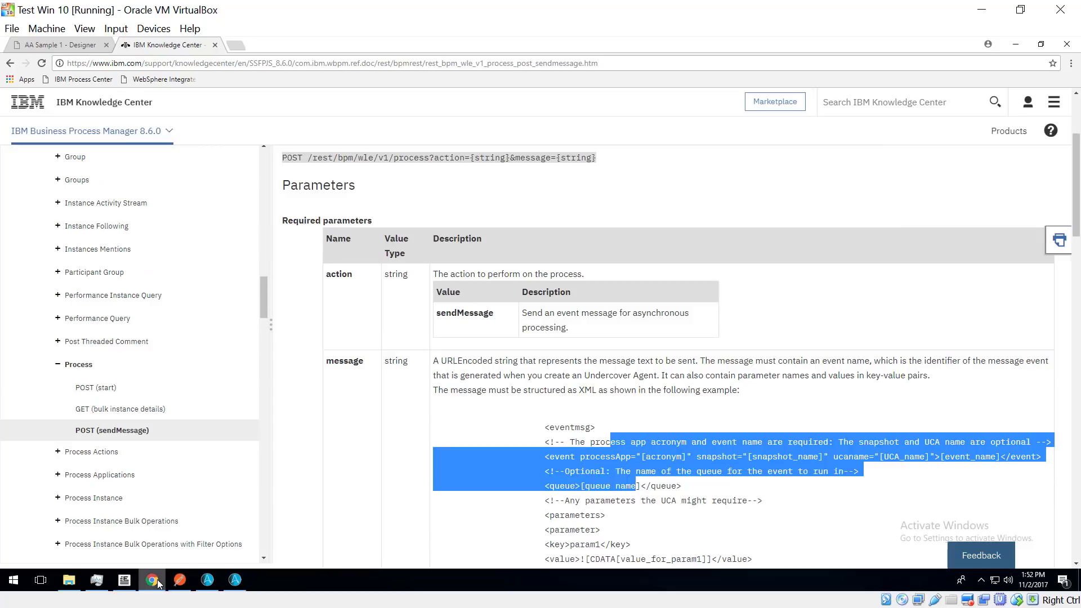
click(67, 45)
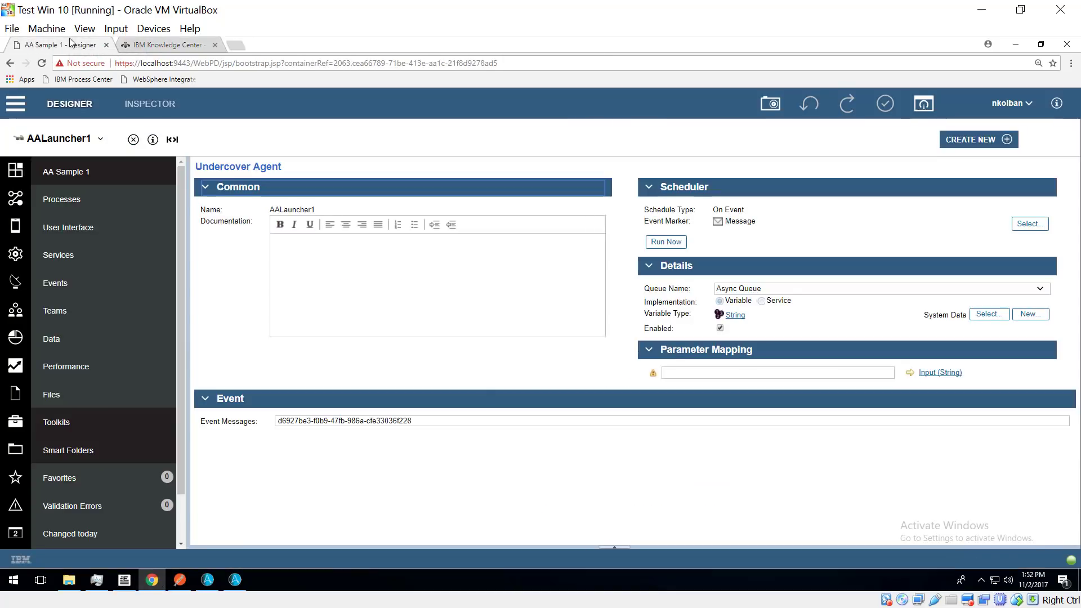
click(100, 139)
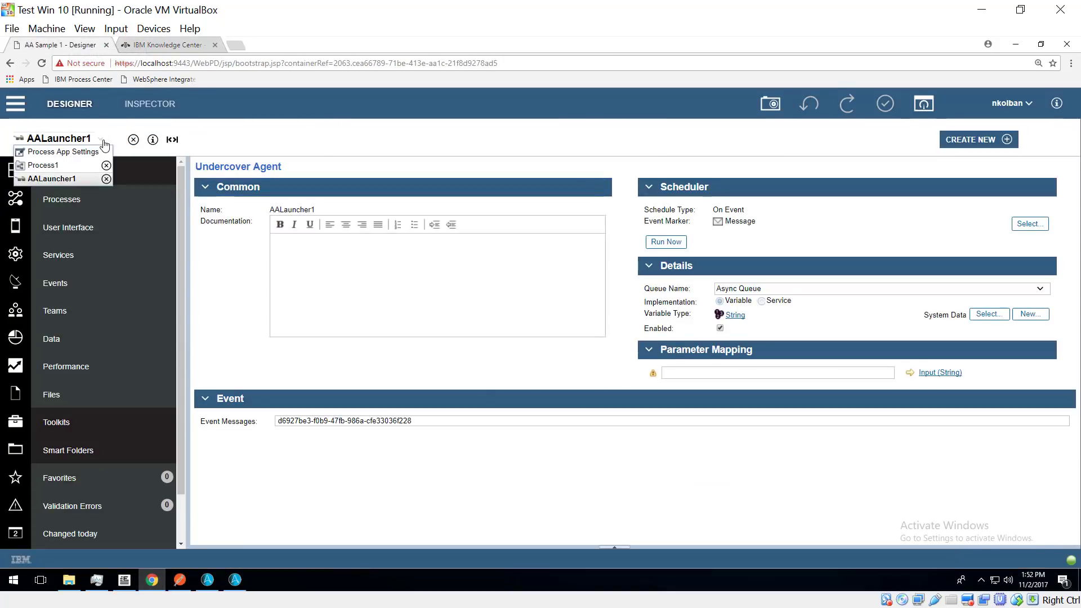
click(71, 172)
click(358, 284)
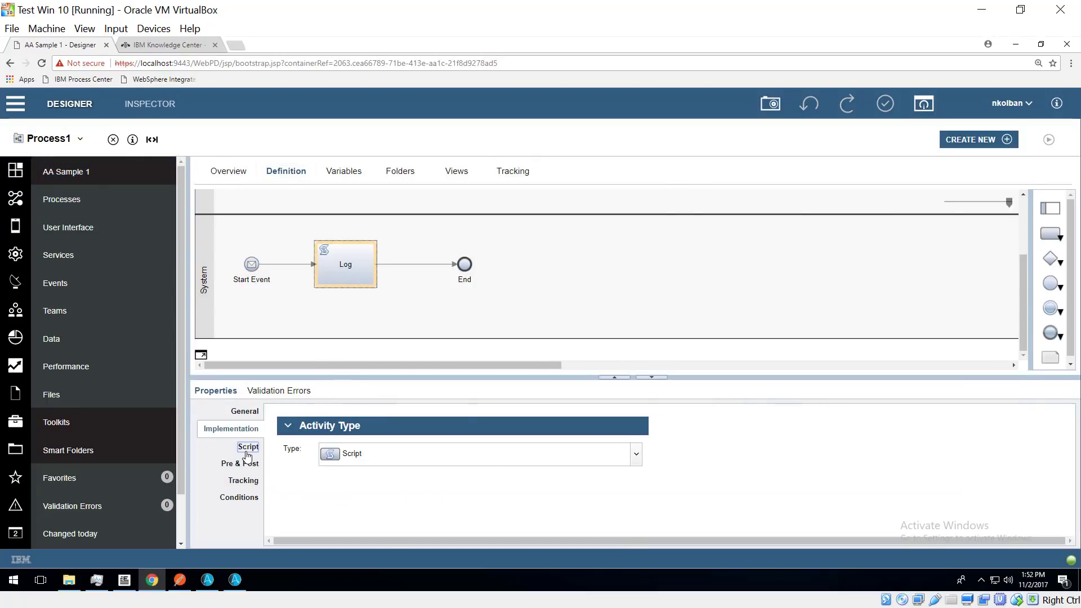
- Append + " and this is the AA sent value!" after tw.local.var1 in the Log activity's log.info script
click(247, 447)
click(493, 461)
text(+ tw.local.var1 +" and this is t)
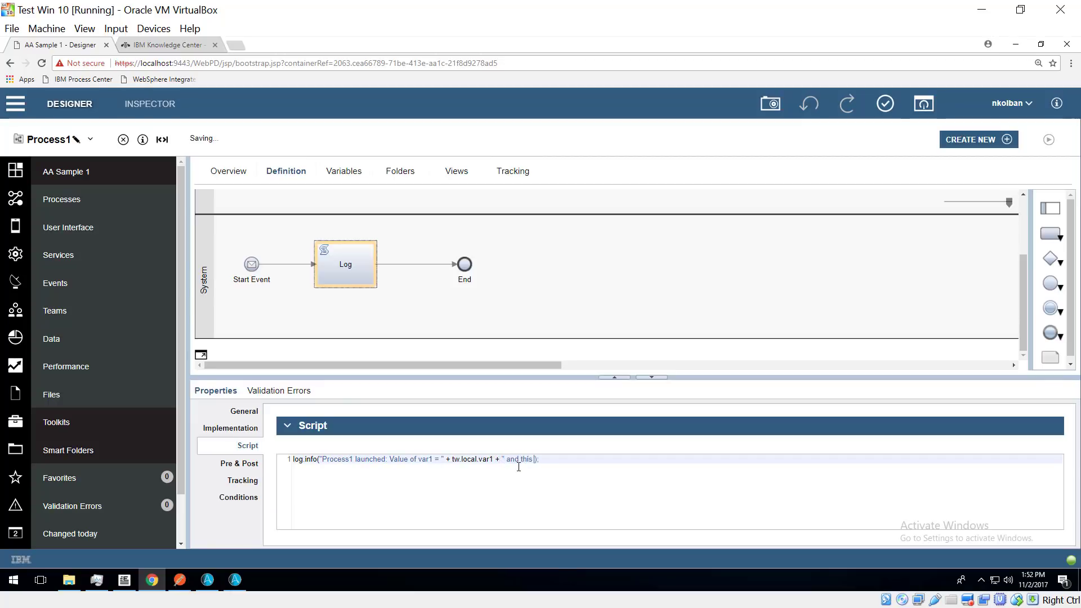
text(he AA sent value!)
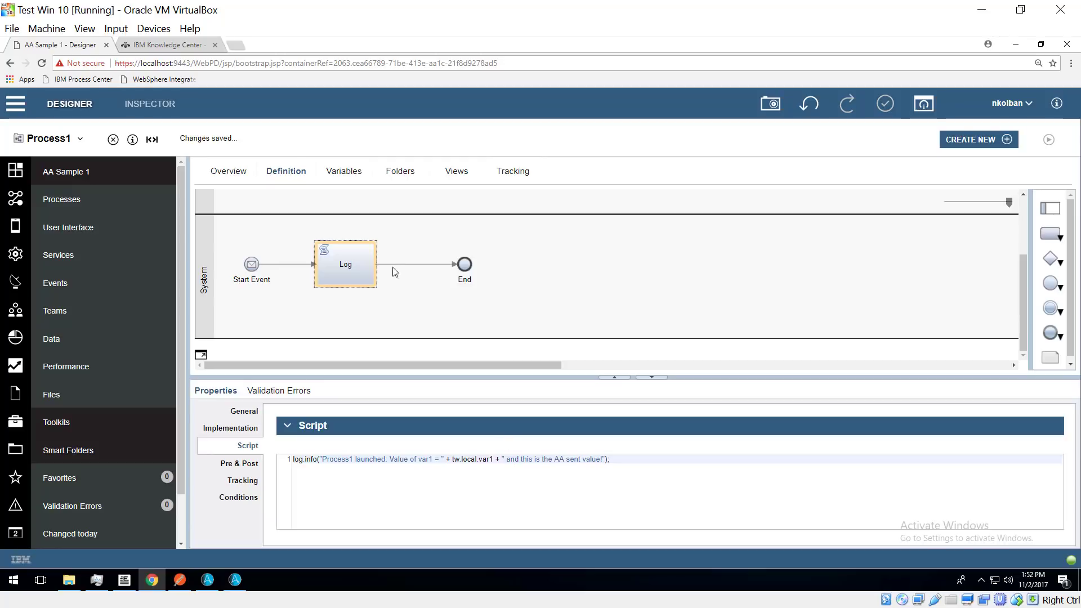
- Run Start UCA again from the Task Editor and check the newest process launch message in SystemOut.log
click(235, 579)
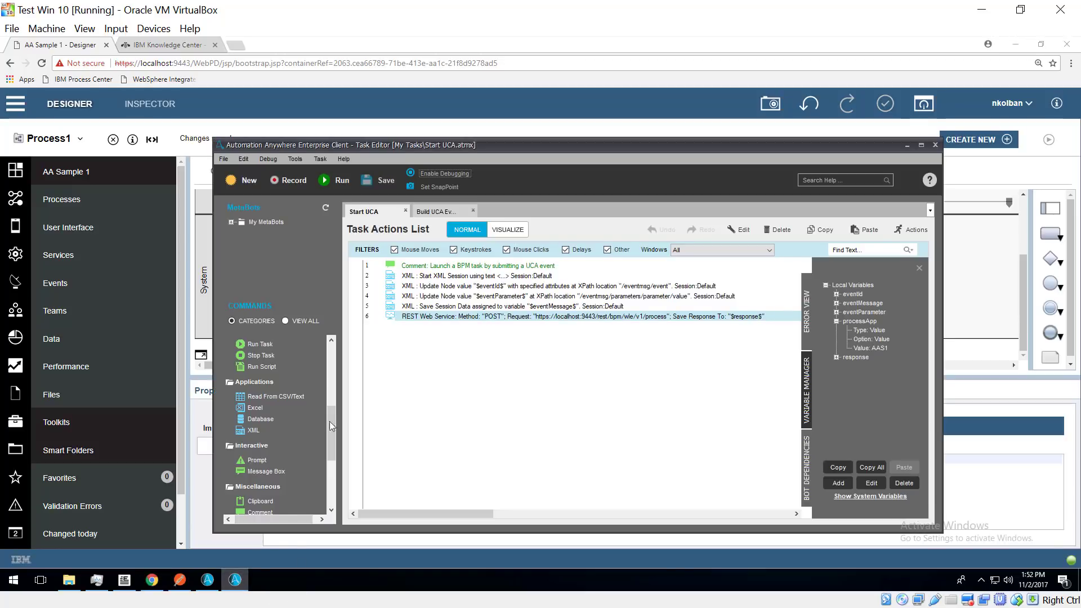
click(332, 181)
click(124, 582)
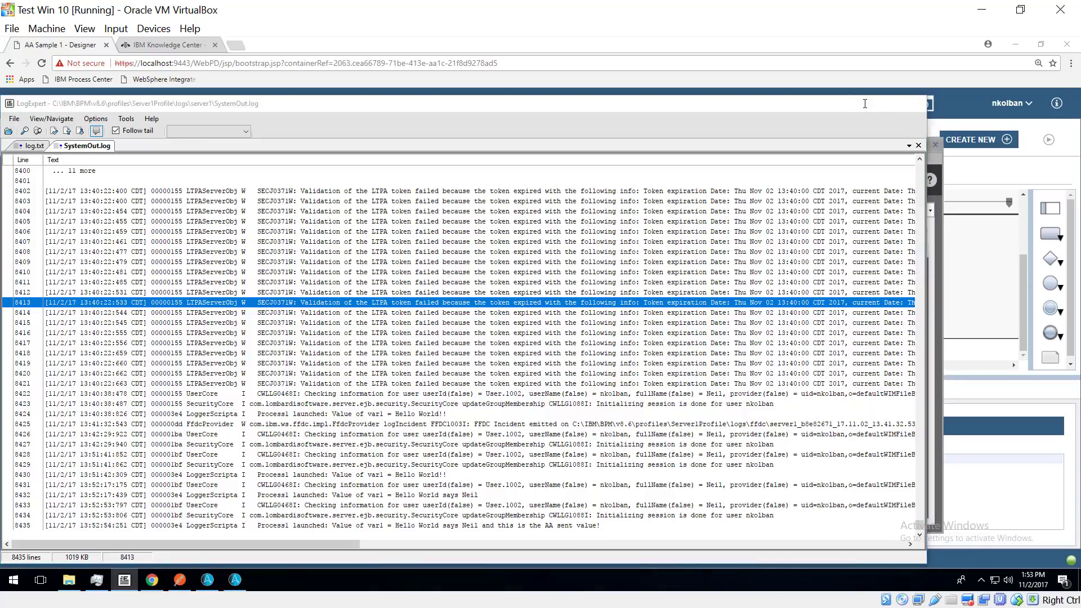
- Minimize the log viewer and return to the Process1 diagram in the AA Sample 1 designer
click(863, 104)
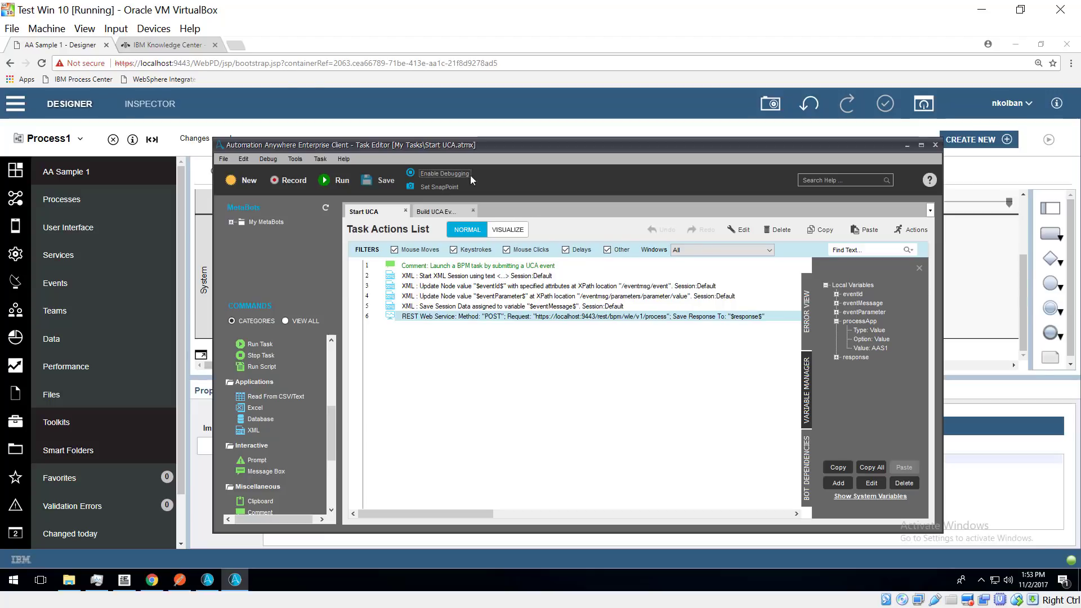
click(252, 94)
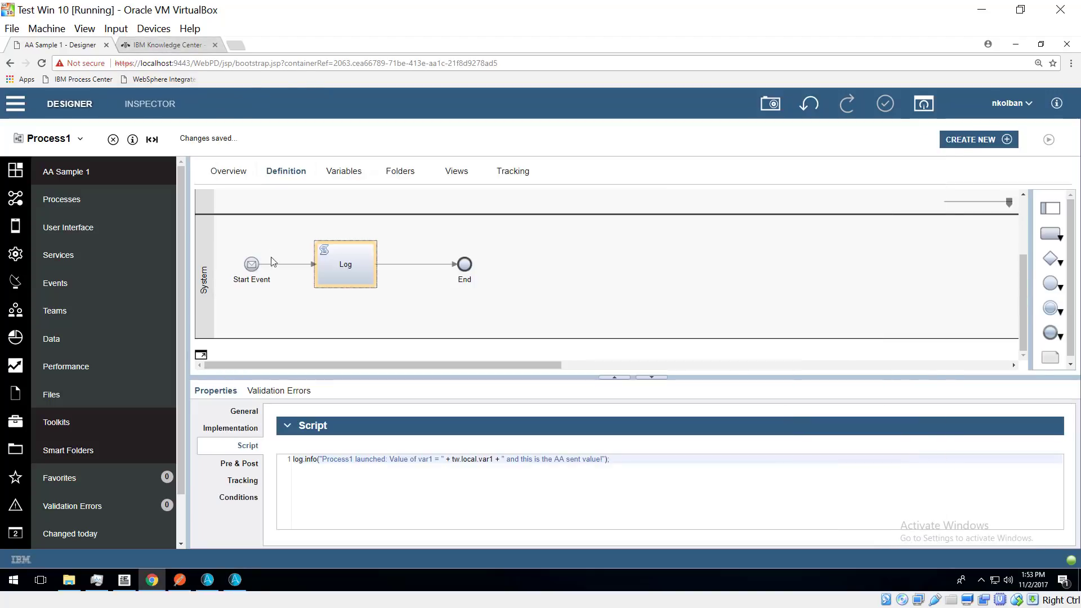